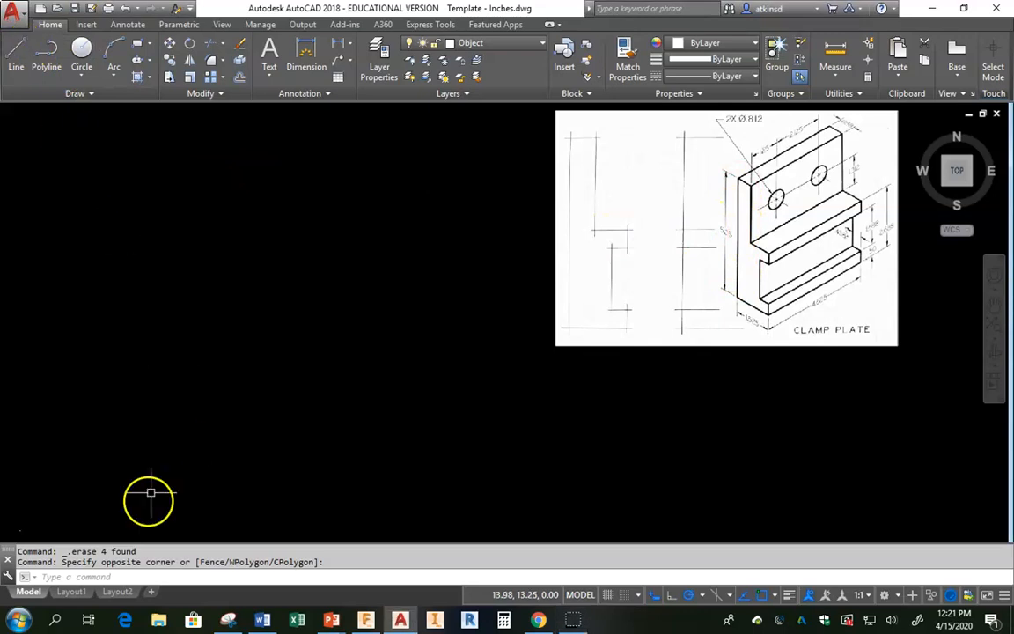
# Draw the side view's outline as a closed rectangle of lines, 1.625 wide and 5.25 high.
pyautogui.click(17, 56)
pyautogui.click(19, 530)
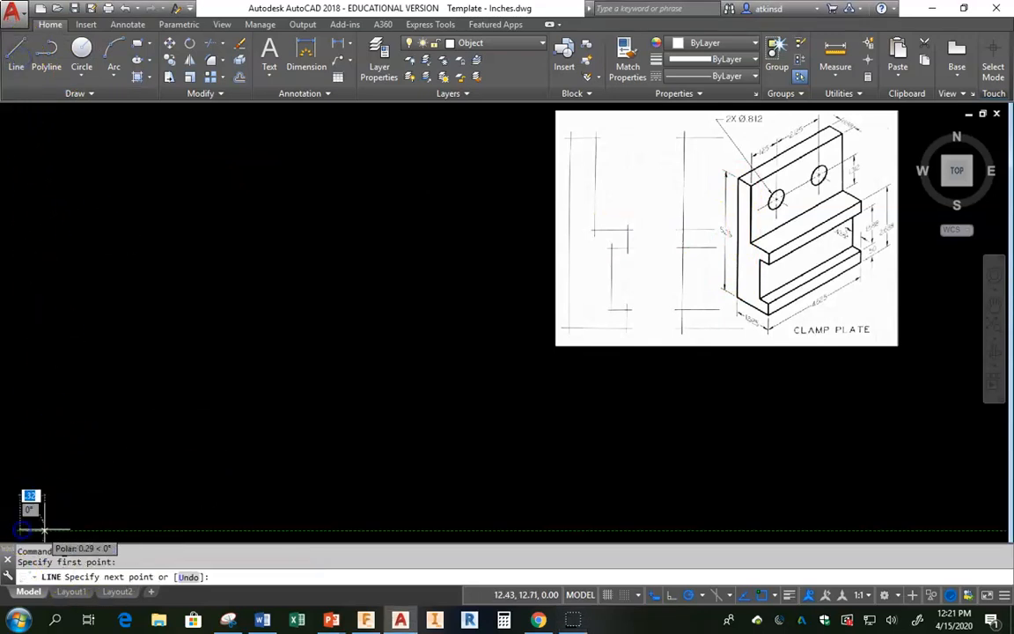
pyautogui.write('1.')
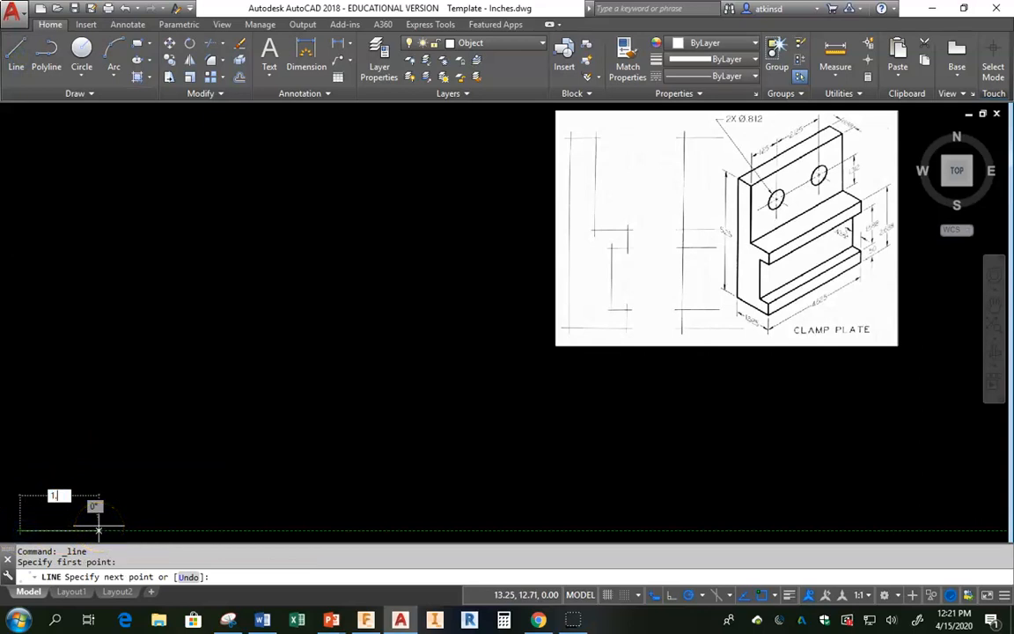
pyautogui.write('625')
pyautogui.press('Return')
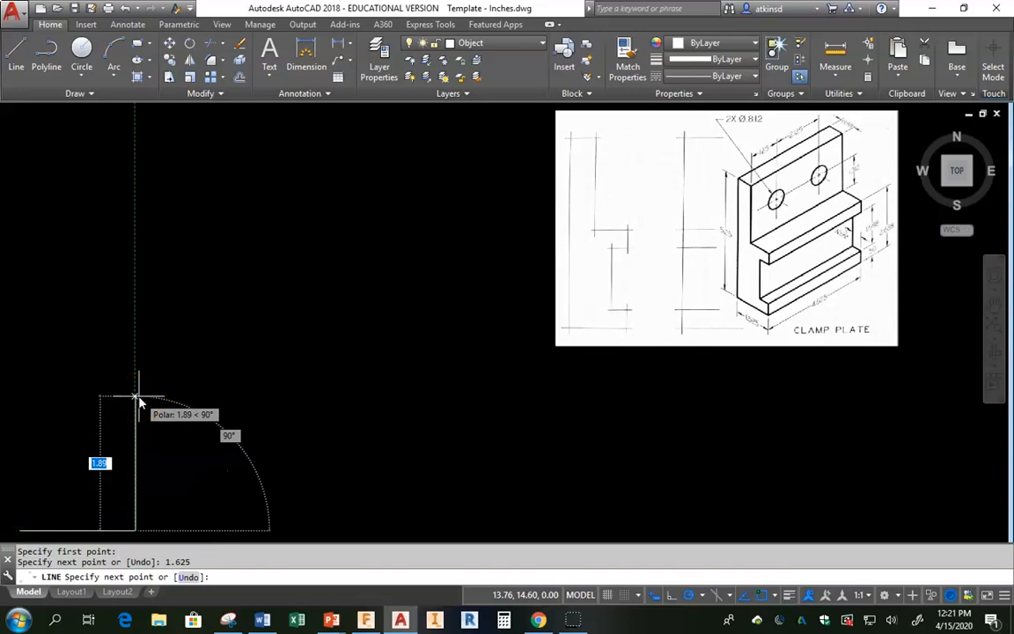
pyautogui.write('5.25')
pyautogui.press('Return')
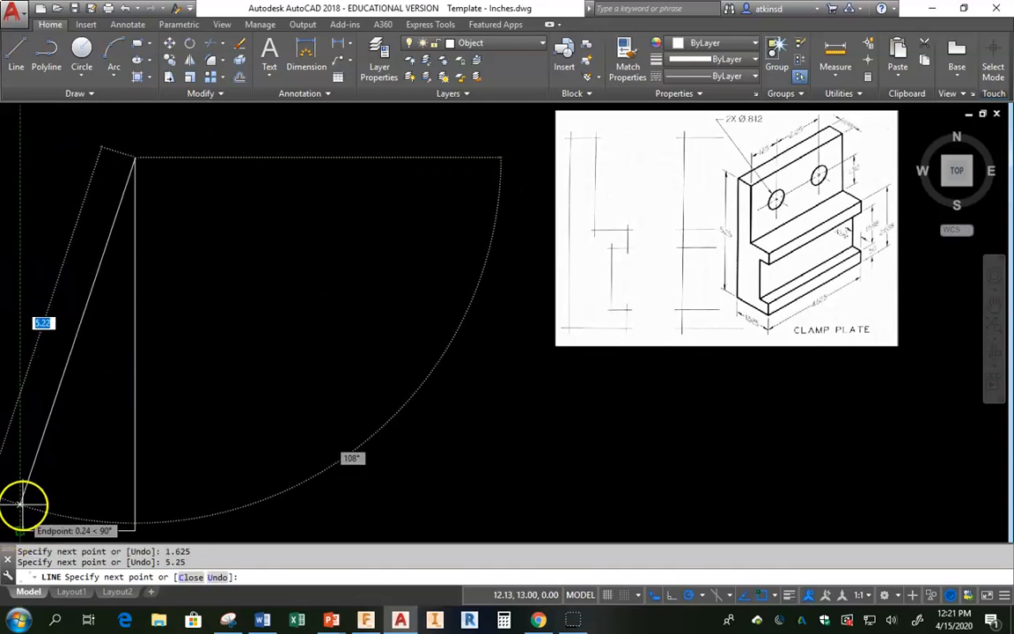
pyautogui.click(19, 157)
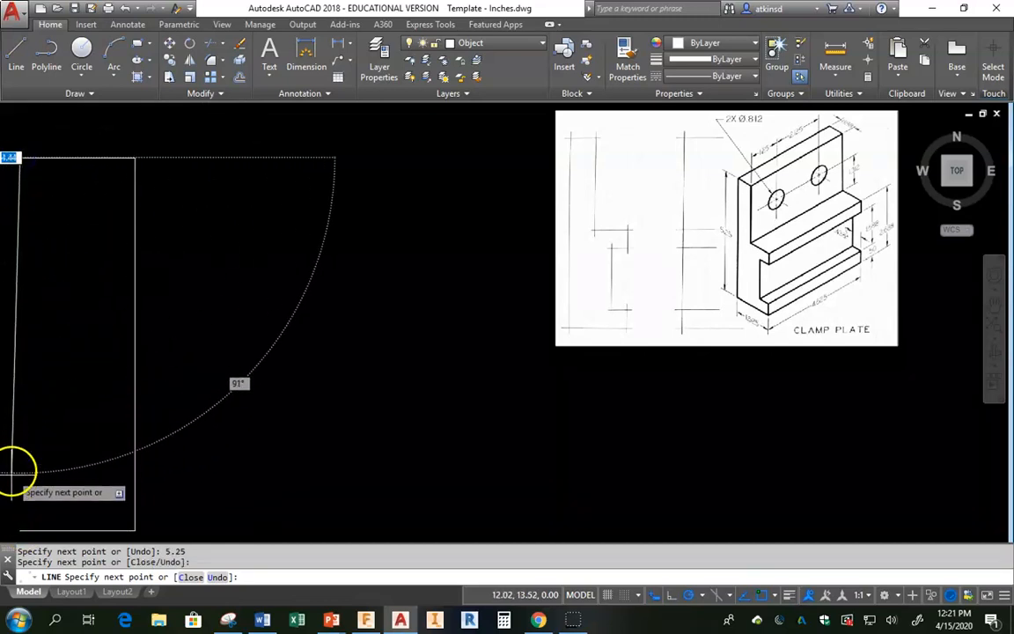
pyautogui.click(19, 528)
pyautogui.press('Return')
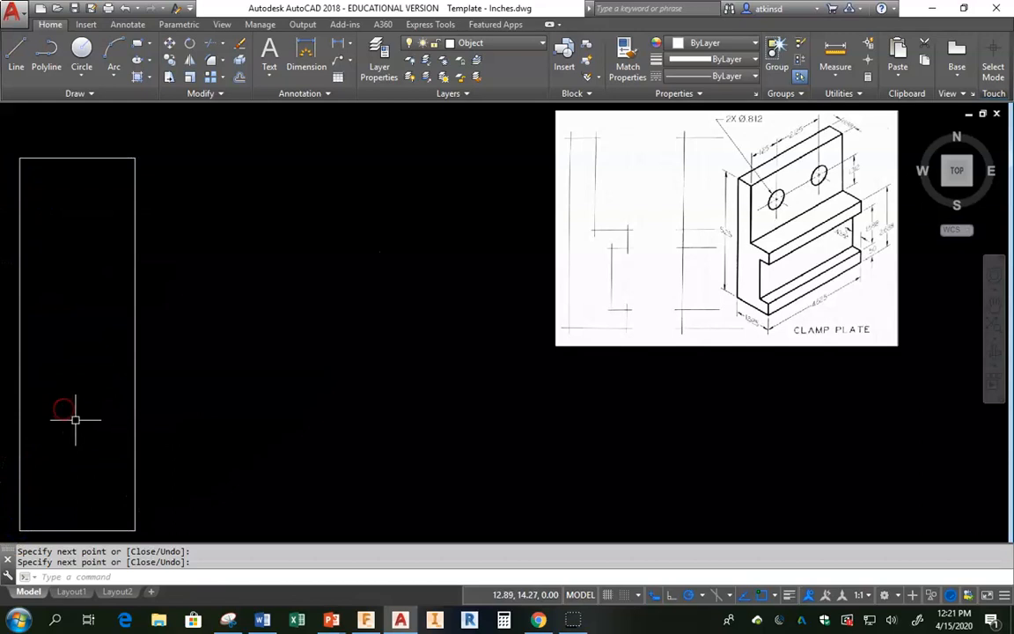
# Draw the front view's rectangle 1 unit to the right of the side view, 4.625 wide and level with its top and bottom edges.
pyautogui.click(10, 48)
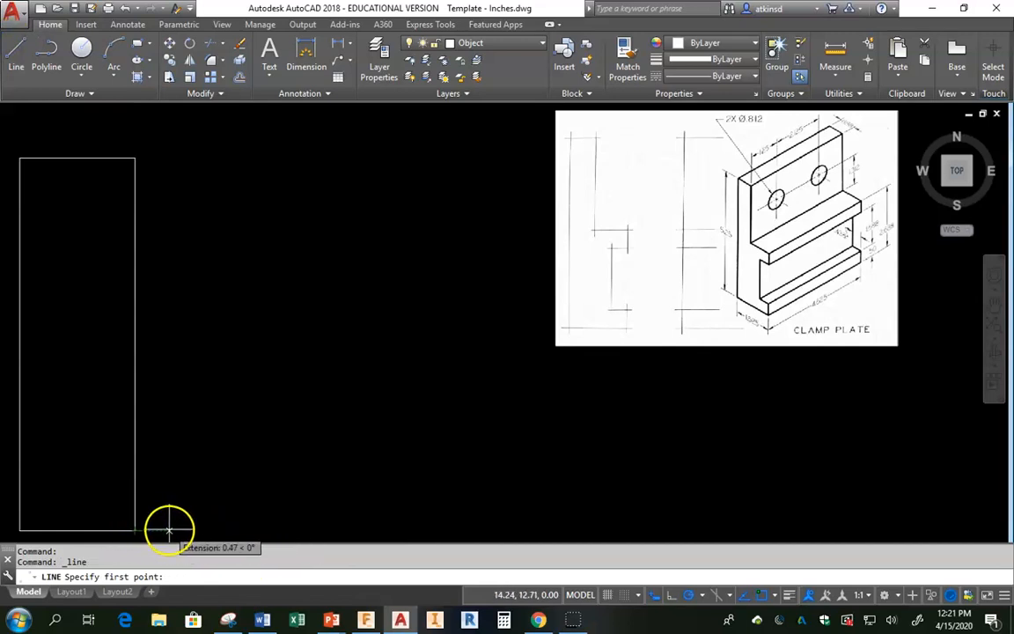
pyautogui.write('1')
pyautogui.press('Return')
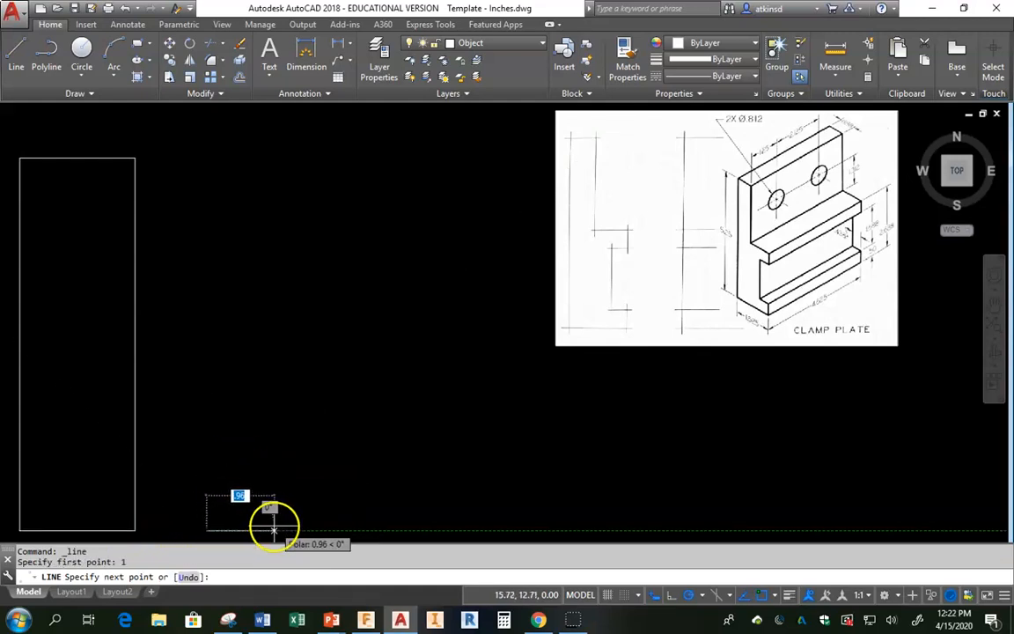
pyautogui.write('4.625')
pyautogui.press('Return')
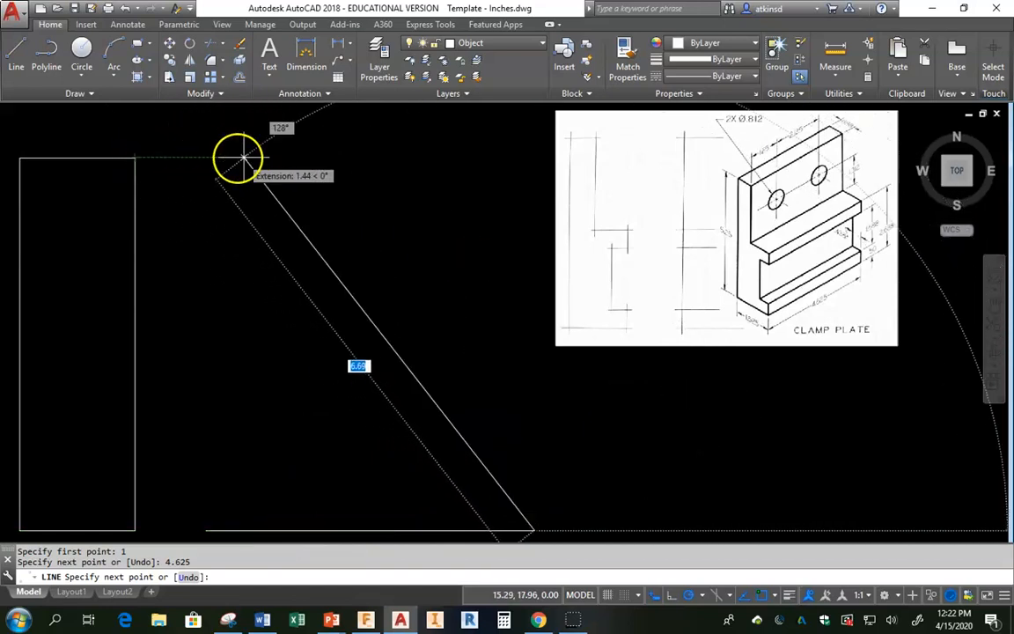
pyautogui.click(534, 158)
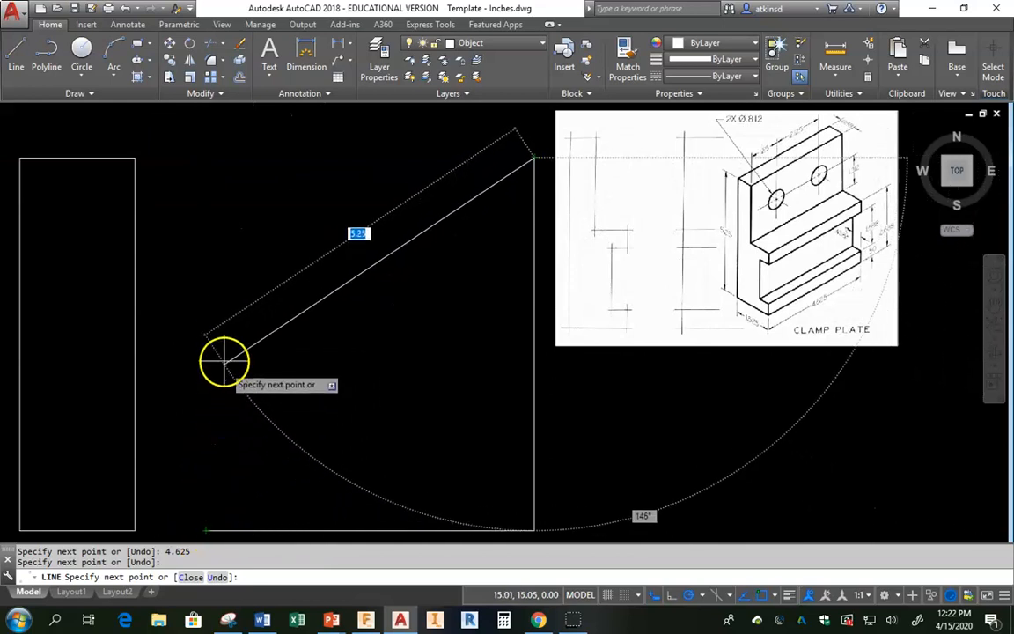
pyautogui.click(205, 158)
pyautogui.click(205, 531)
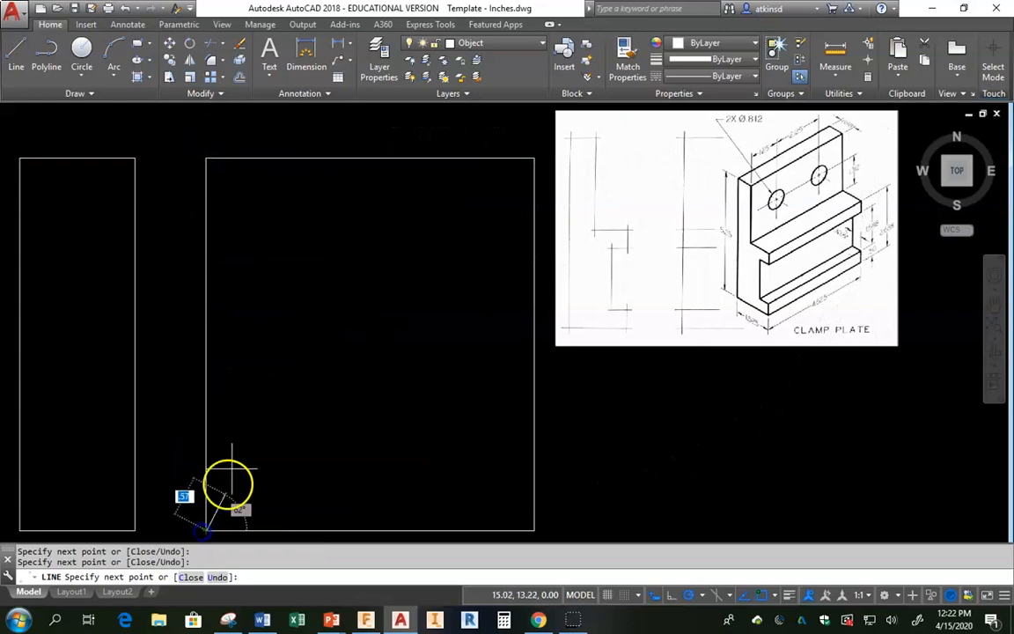
pyautogui.press('Return')
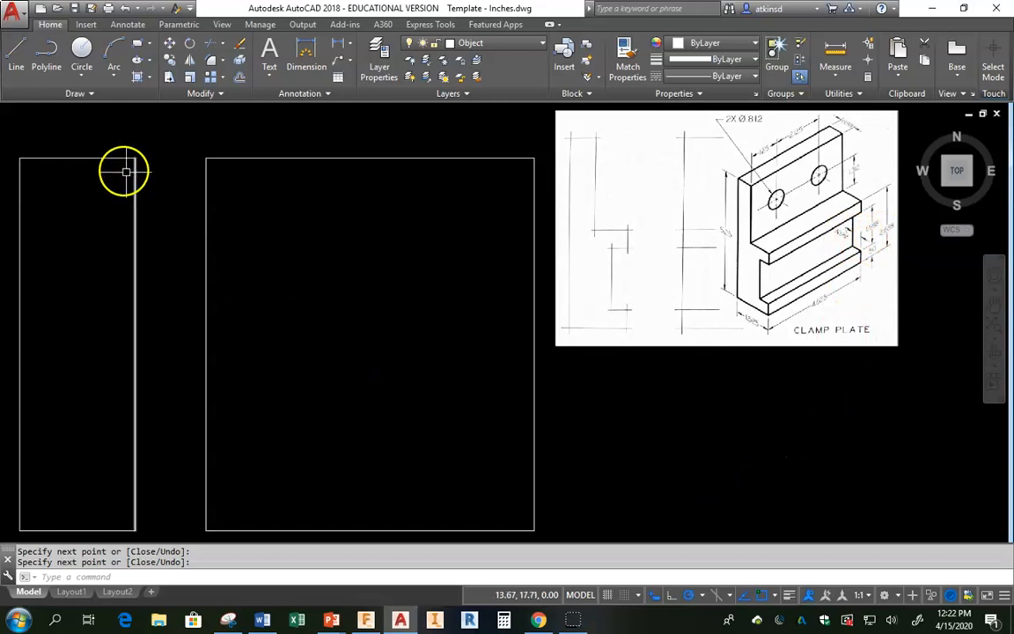
# Start the slot in the side view with a .438 line going inward from the right edge, .5 above the lower-right corner.
pyautogui.click(17, 49)
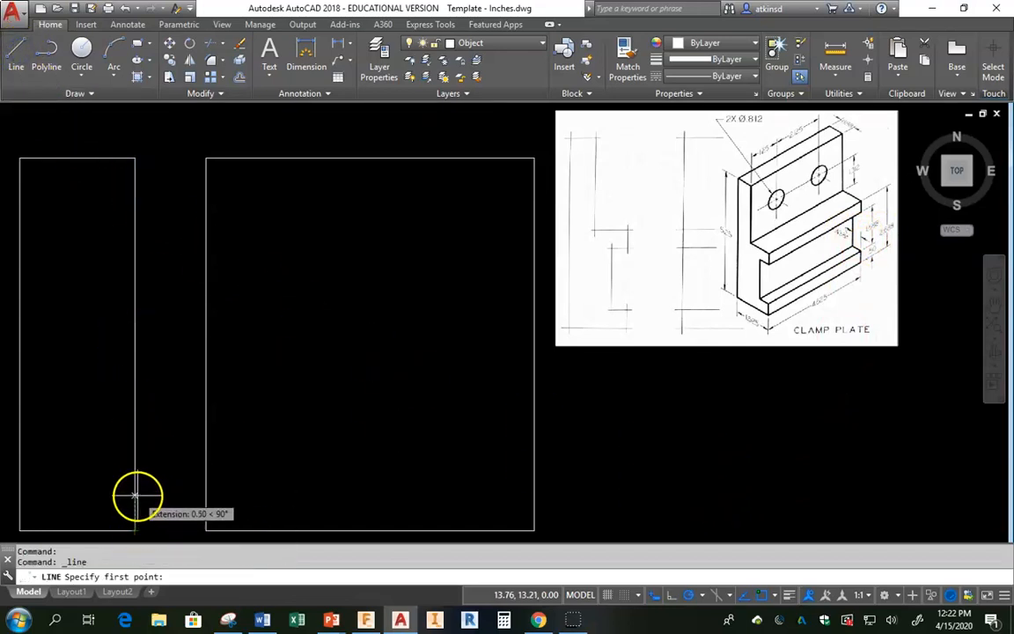
pyautogui.write('.5')
pyautogui.press('Return')
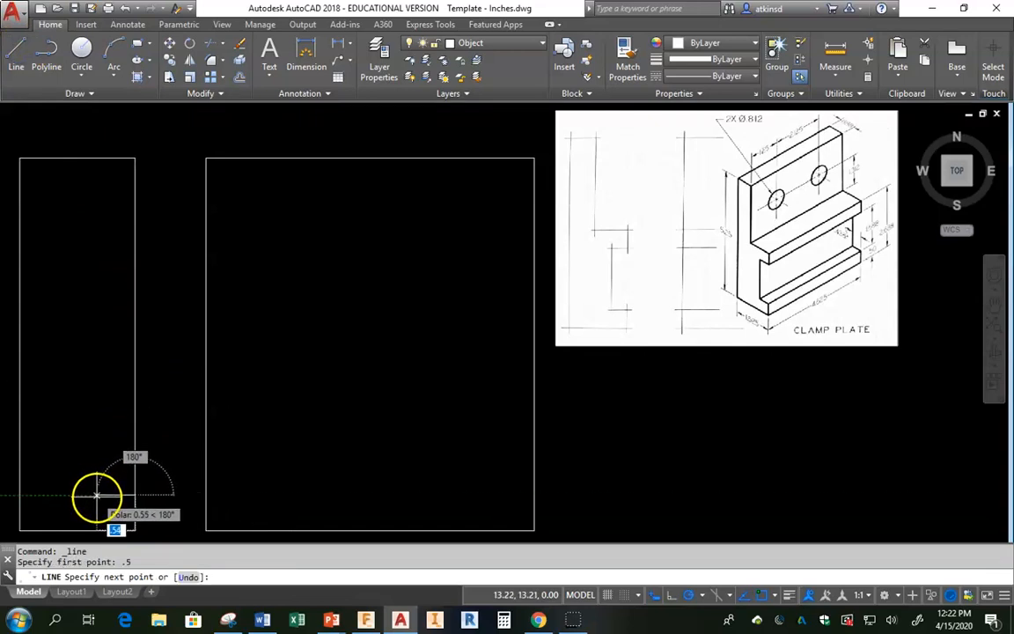
pyautogui.write('.')
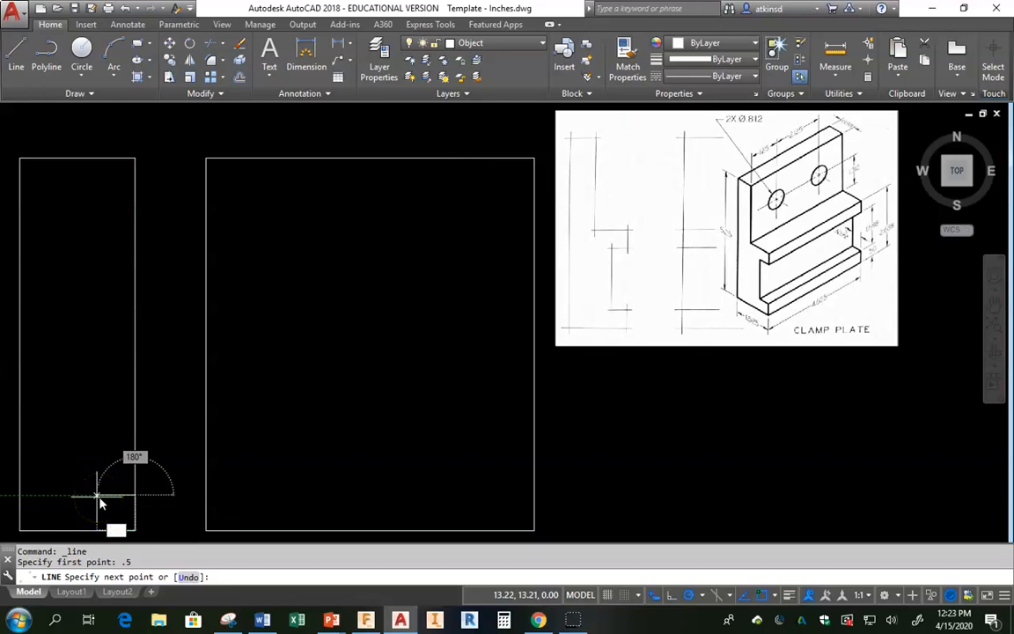
pyautogui.write('437')
pyautogui.press('BackSpace')
pyautogui.write('8')
pyautogui.press('Return')
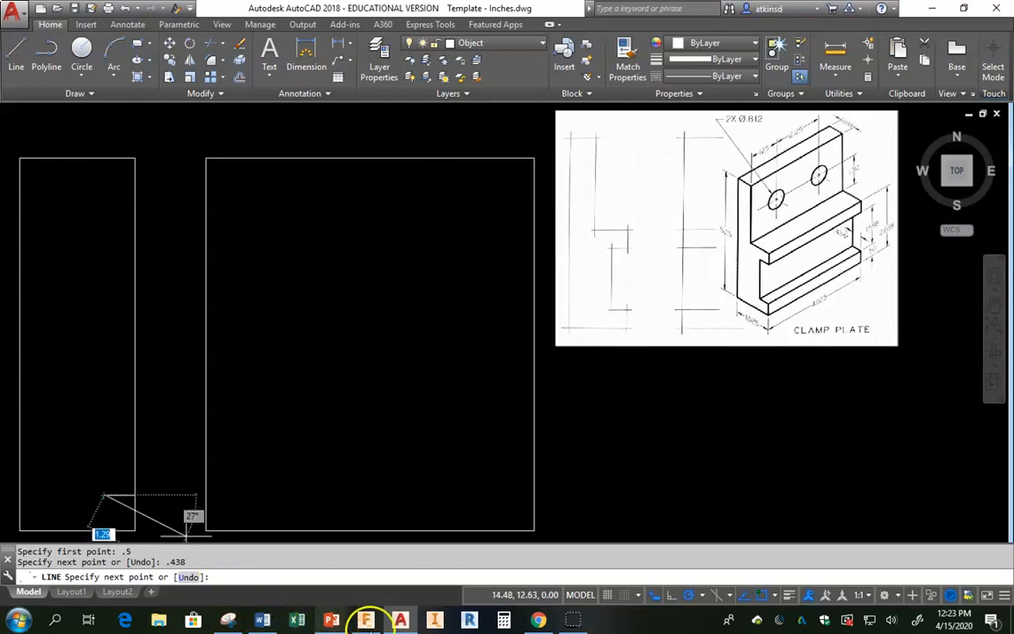
# Check the clamp plate reference in Snipping Tool, then complete the slot with a 1.688 line upward and a line back to the right edge.
pyautogui.click(228, 620)
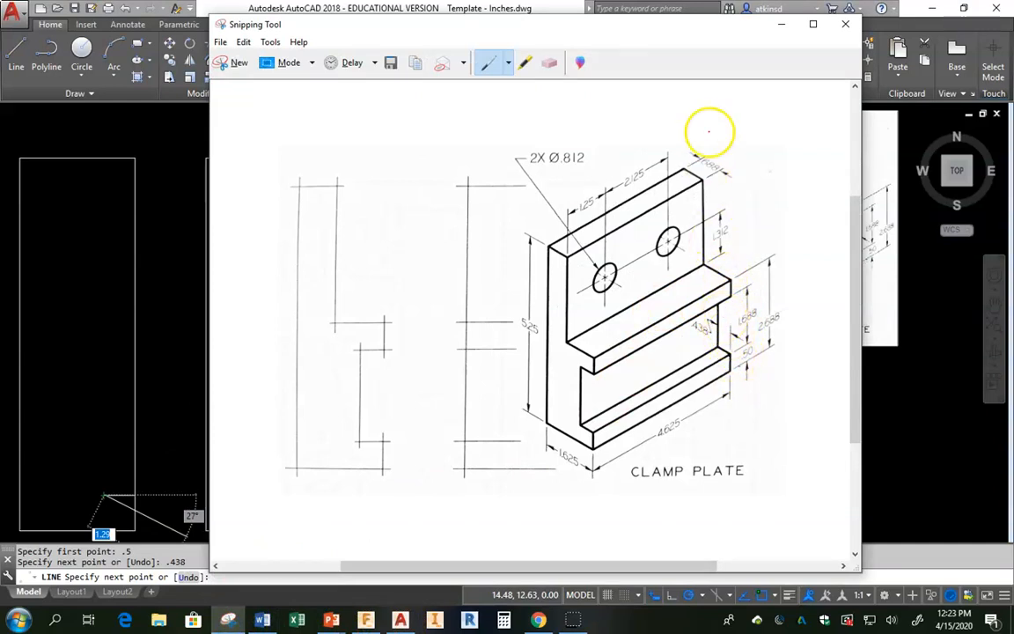
pyautogui.click(781, 24)
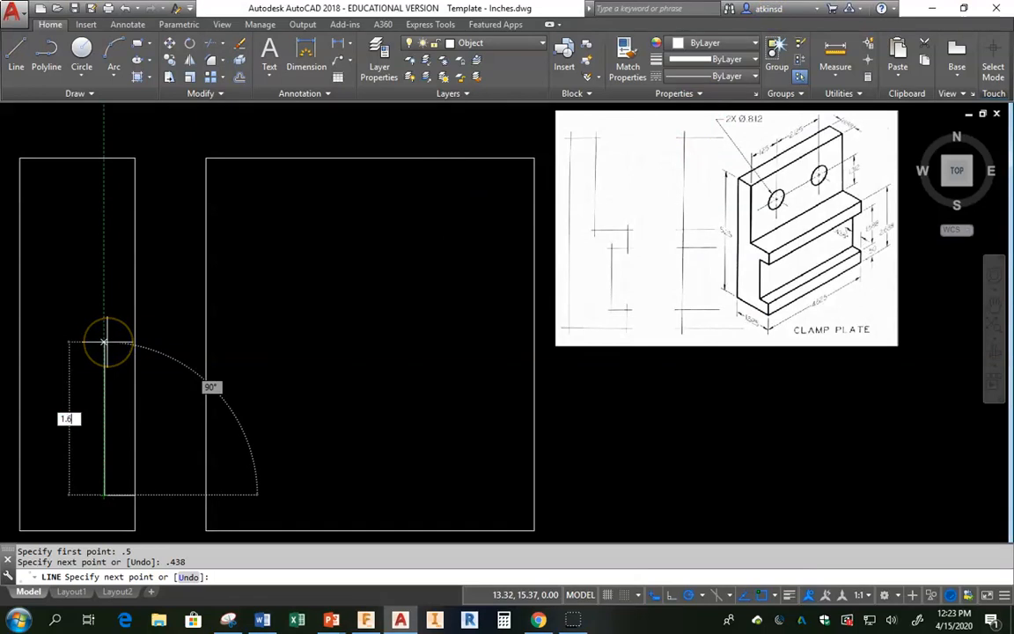
pyautogui.press('Return')
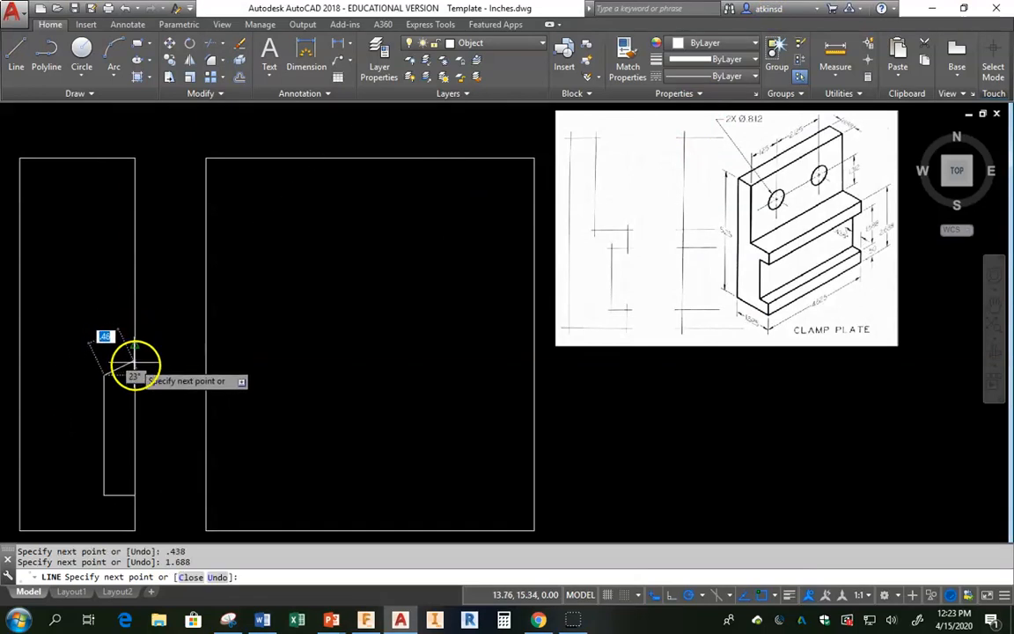
pyautogui.click(134, 375)
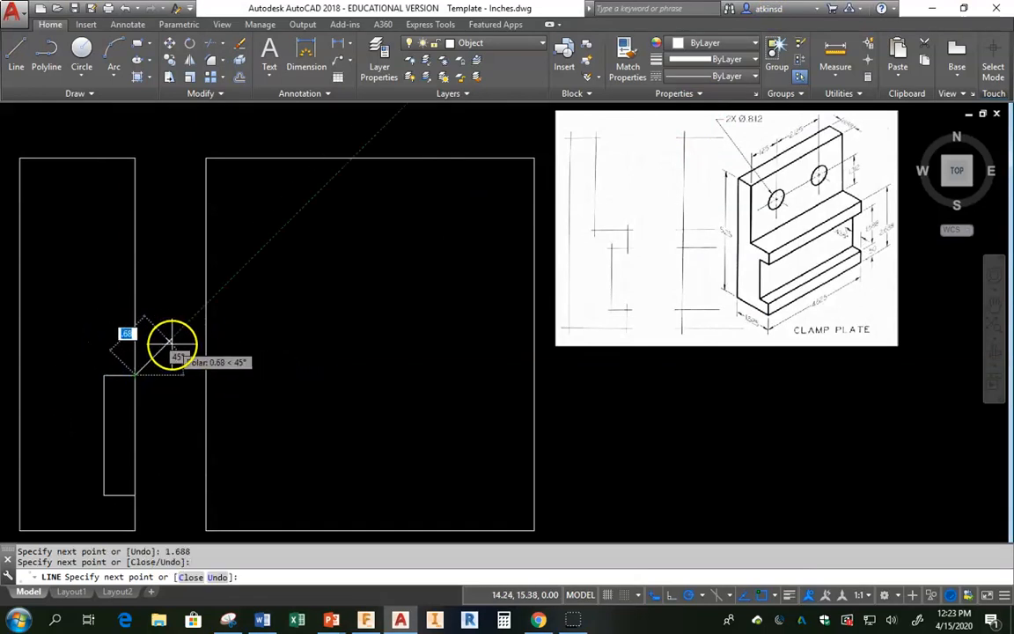
pyautogui.rightClick(168, 344)
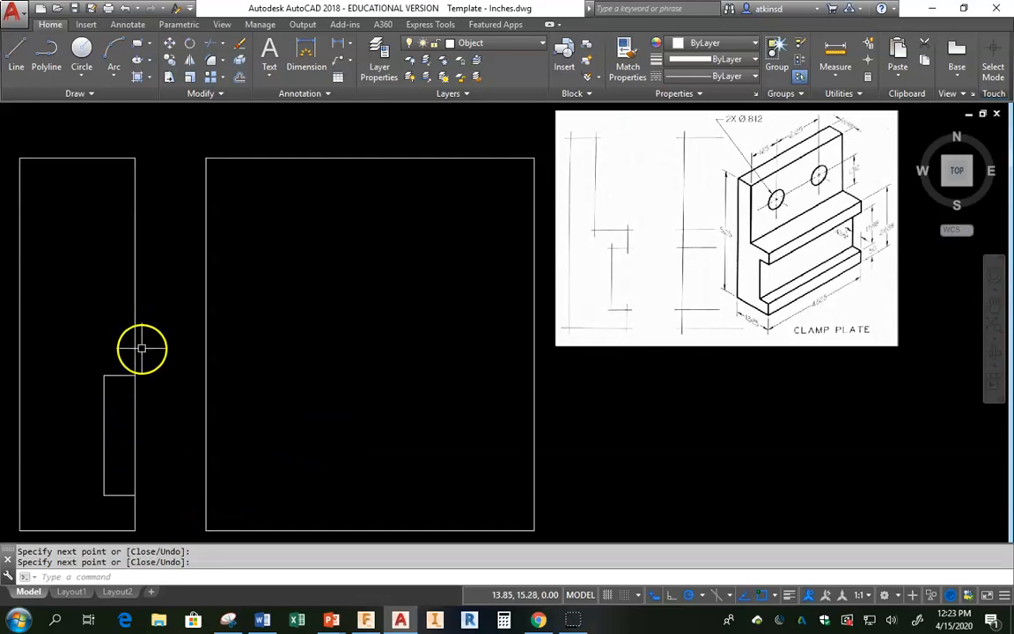
# Draw a horizontal line about 1.3 long into the side view from its right edge, starting 2.688 above the lower-right corner.
pyautogui.click(16, 55)
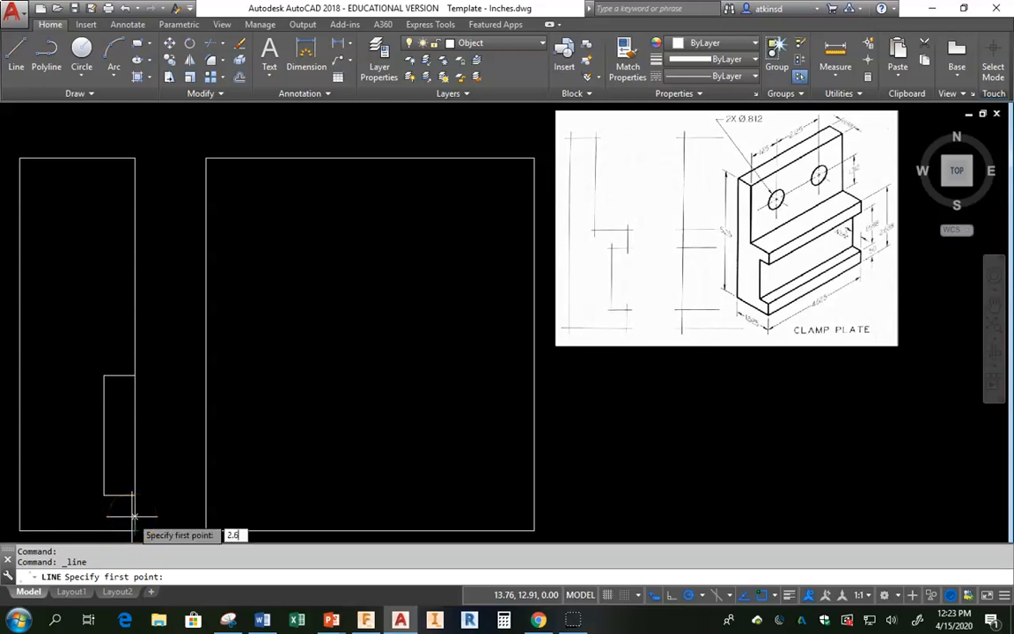
pyautogui.write('2.688')
pyautogui.press('Return')
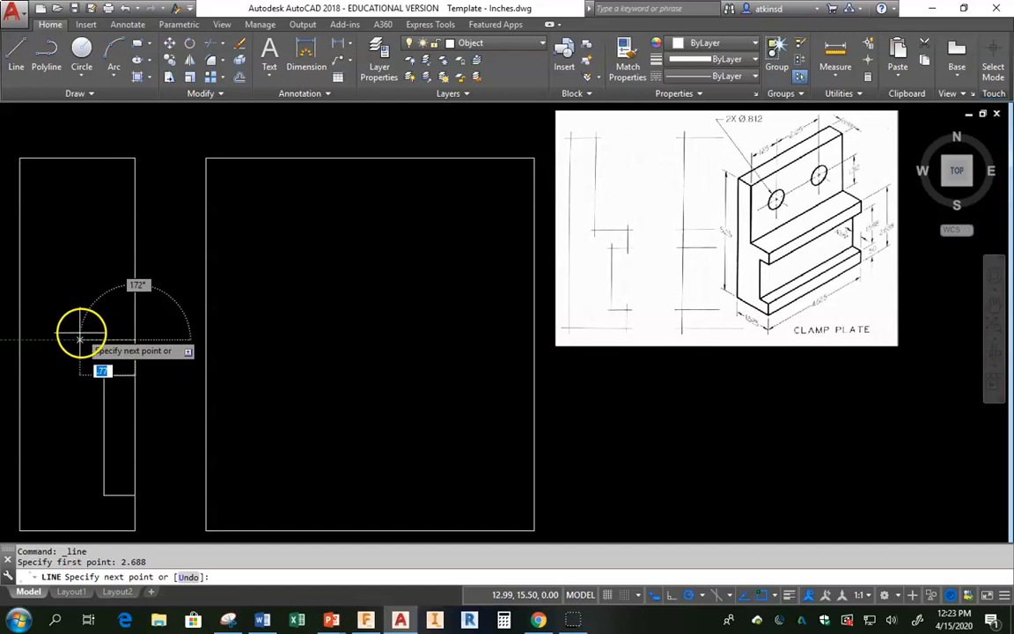
pyautogui.click(44, 340)
pyautogui.rightClick(71, 308)
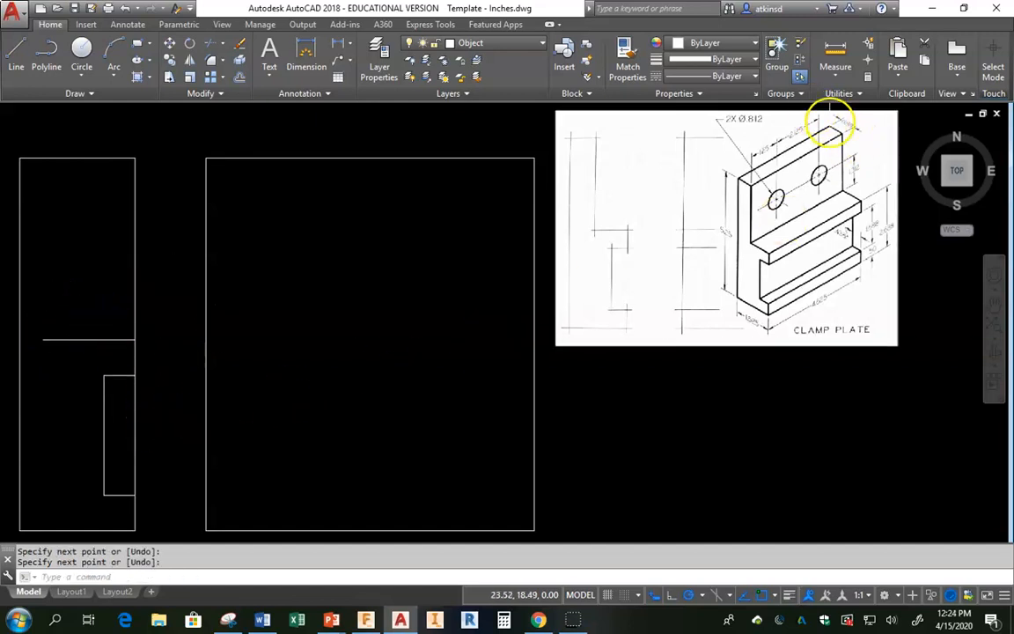
# Check the reference in Snipping Tool and draw a vertical line from .688 right of the side view's upper-left corner down to the horizontal step line.
pyautogui.click(228, 620)
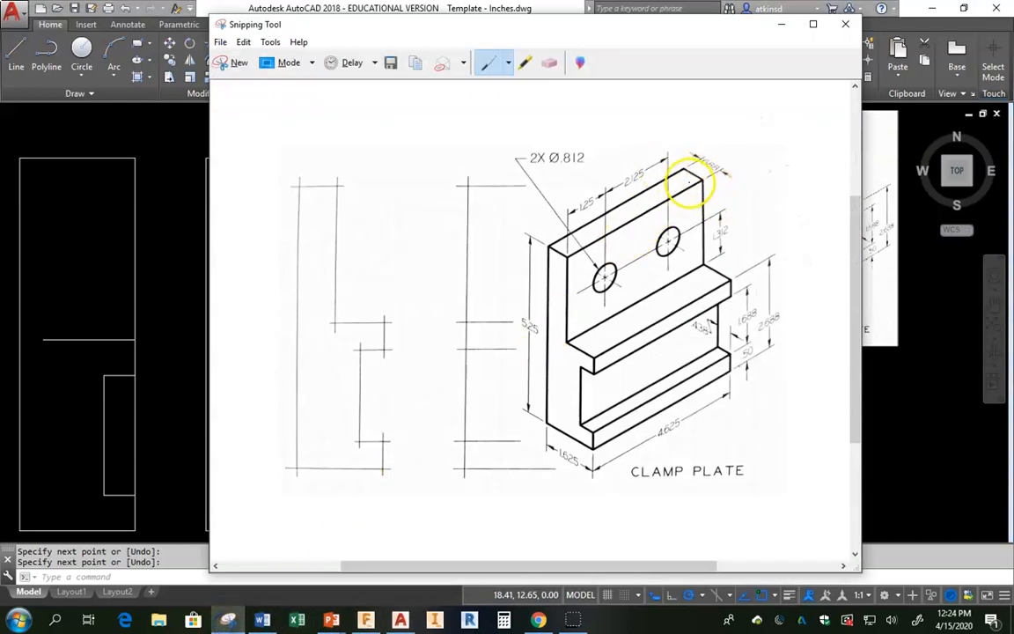
pyautogui.click(782, 24)
pyautogui.click(19, 51)
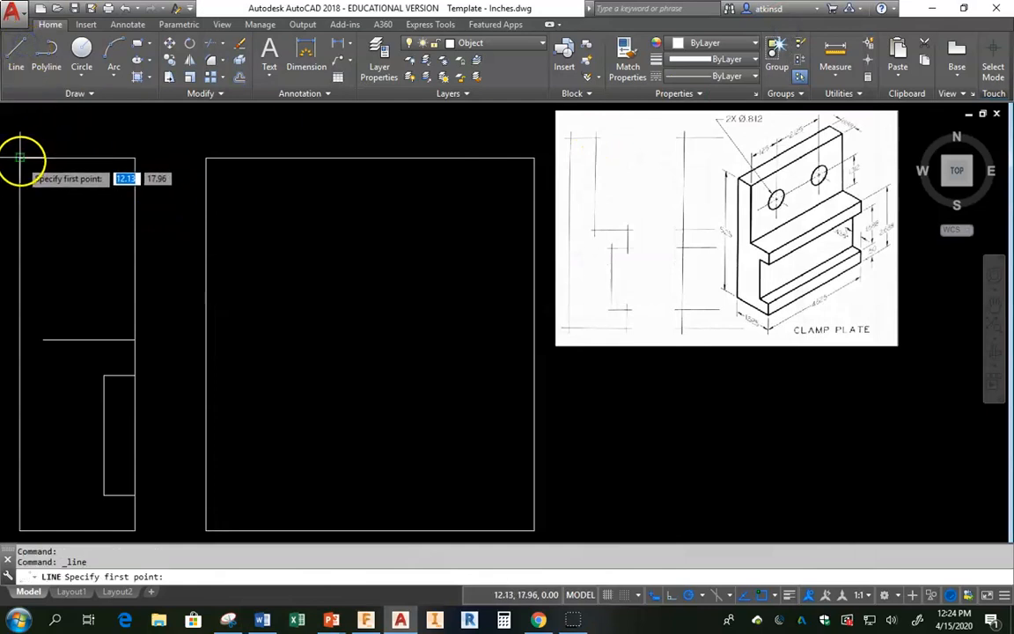
pyautogui.write('.688')
pyautogui.press('Return')
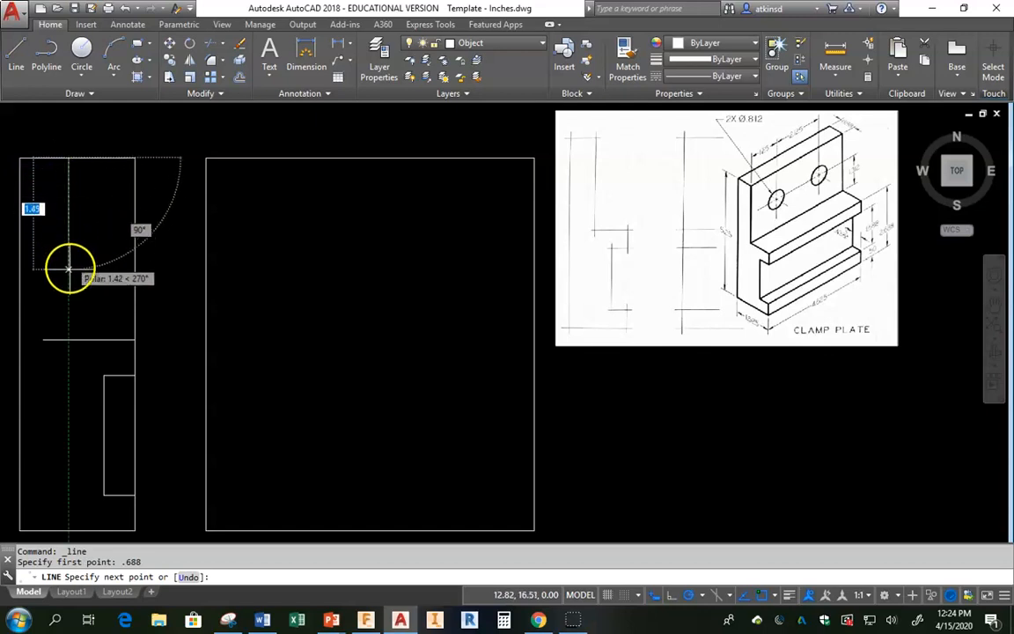
pyautogui.click(69, 339)
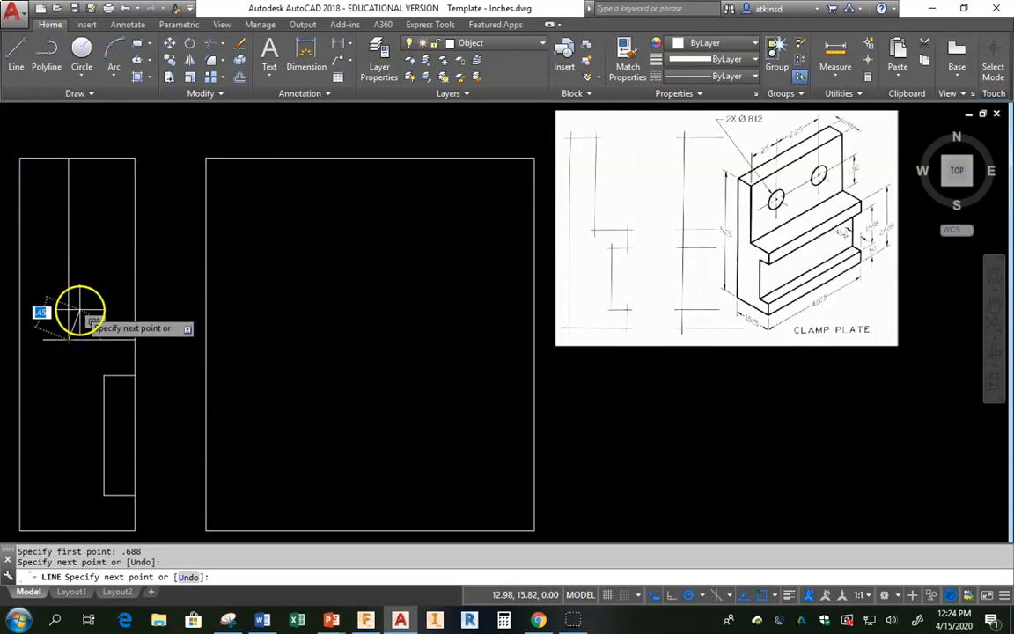
pyautogui.rightClick(80, 310)
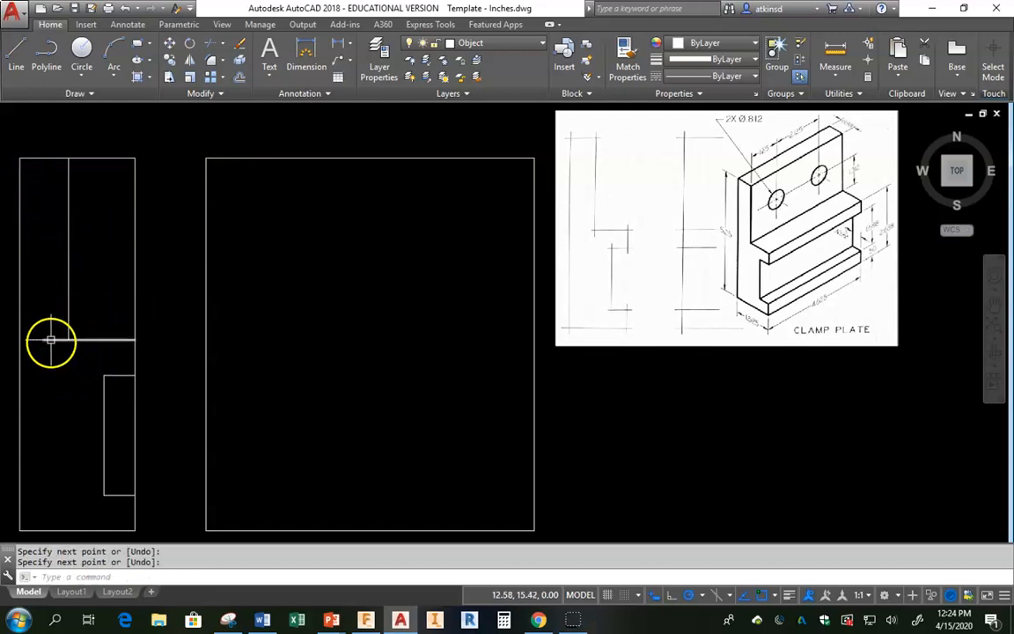
# Shorten the horizontal step line by stretching its left end to the lower end of the vertical line.
pyautogui.click(49, 340)
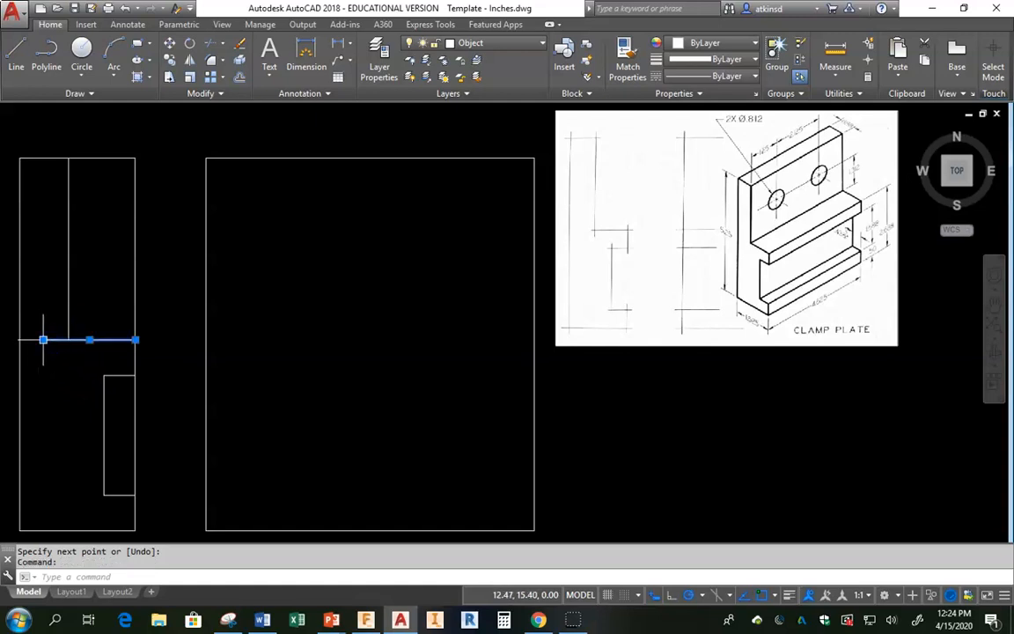
pyautogui.click(43, 339)
pyautogui.click(69, 407)
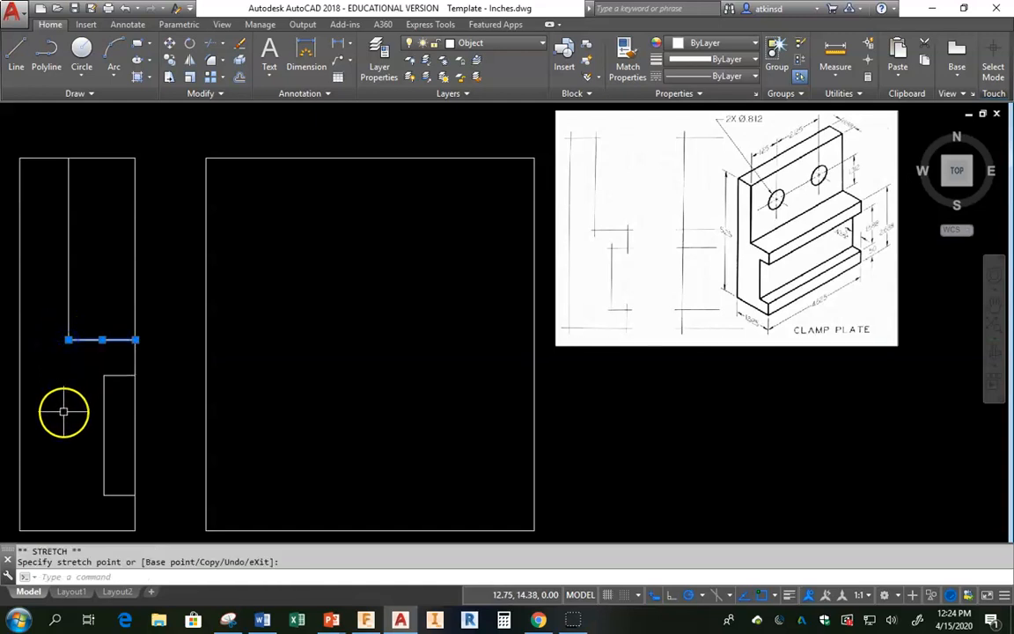
pyautogui.press('Escape')
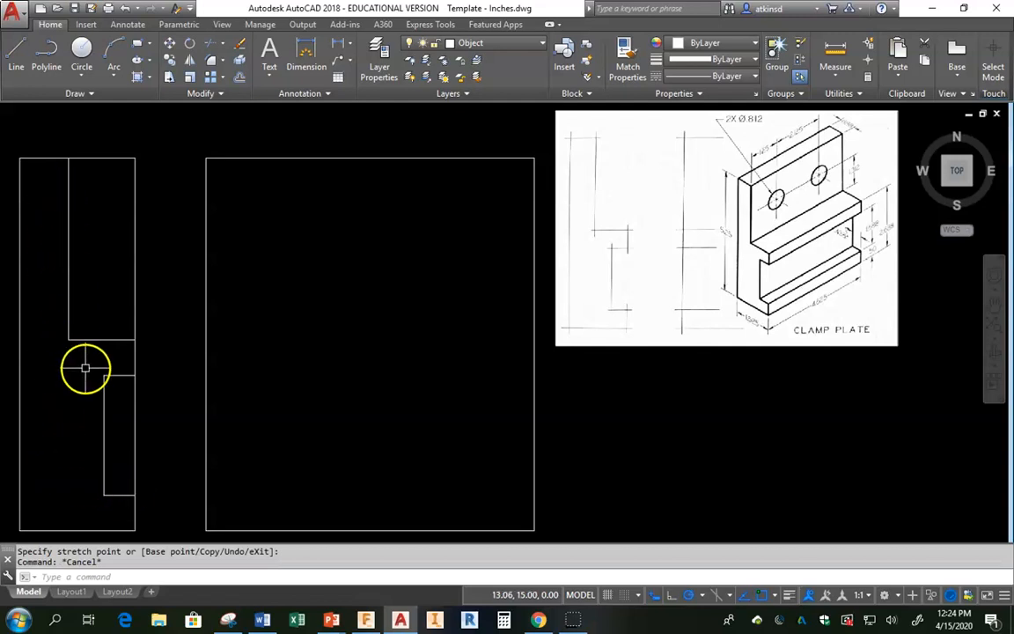
# Trim the side view's top and right edges outside the step, using the vertical and horizontal step lines as cutting edges.
pyautogui.click(211, 43)
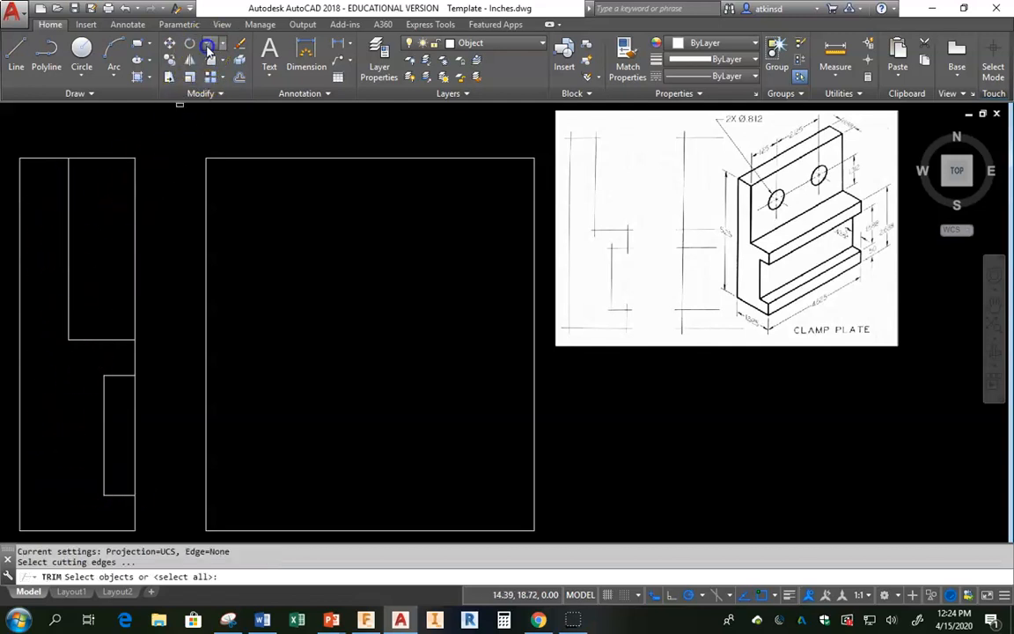
pyautogui.click(69, 232)
pyautogui.click(96, 340)
pyautogui.press('Return')
pyautogui.click(125, 157)
pyautogui.click(135, 166)
pyautogui.rightClick(163, 292)
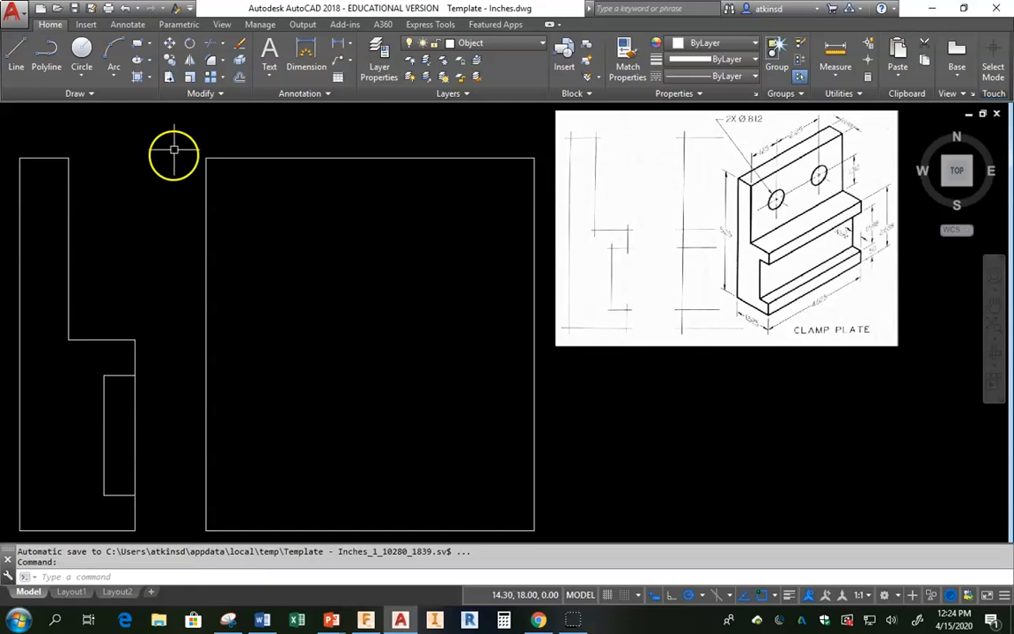
# Trim the side view's right edge across the slot opening, using all objects as cutting edges.
pyautogui.click(208, 49)
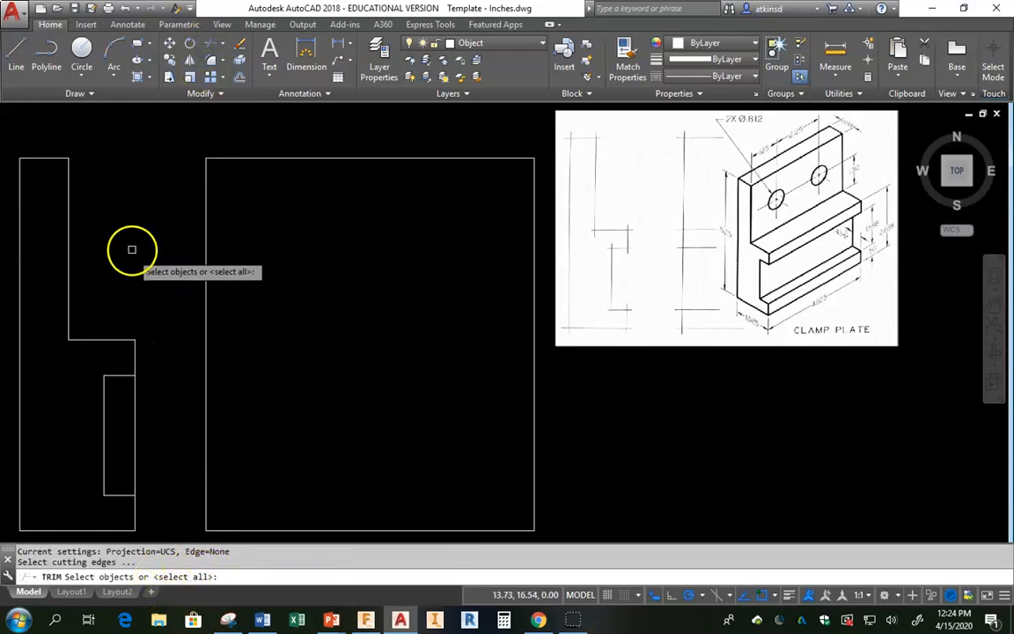
pyautogui.press('Return')
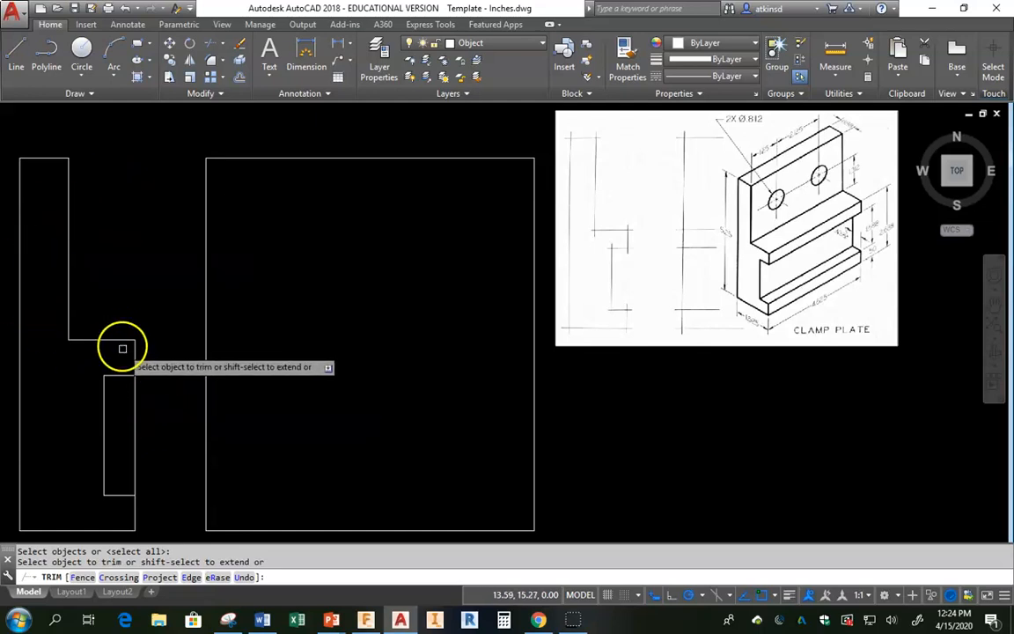
pyautogui.click(135, 433)
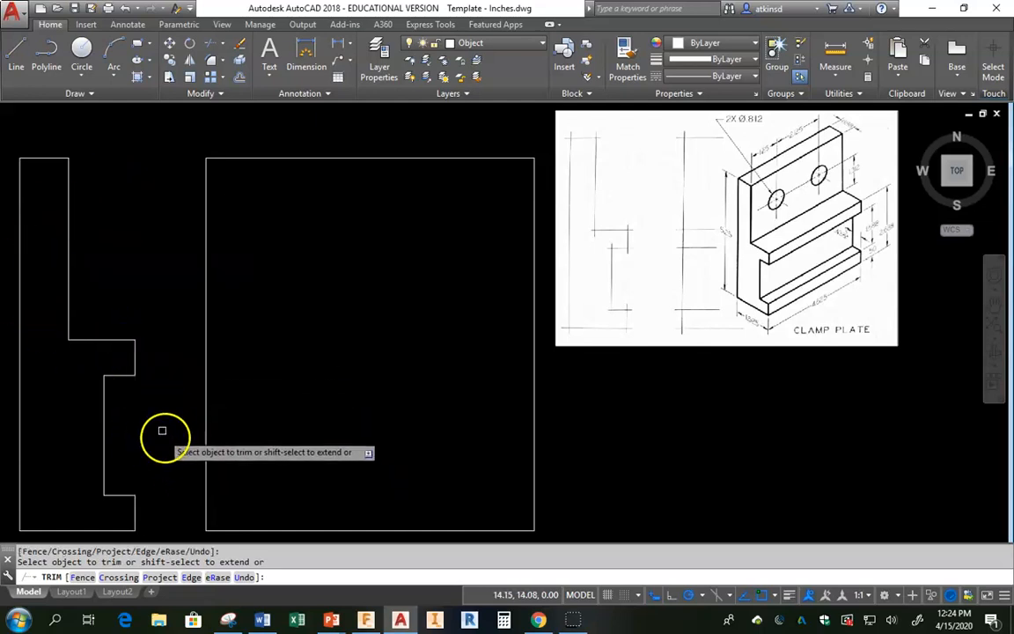
pyautogui.press('Return')
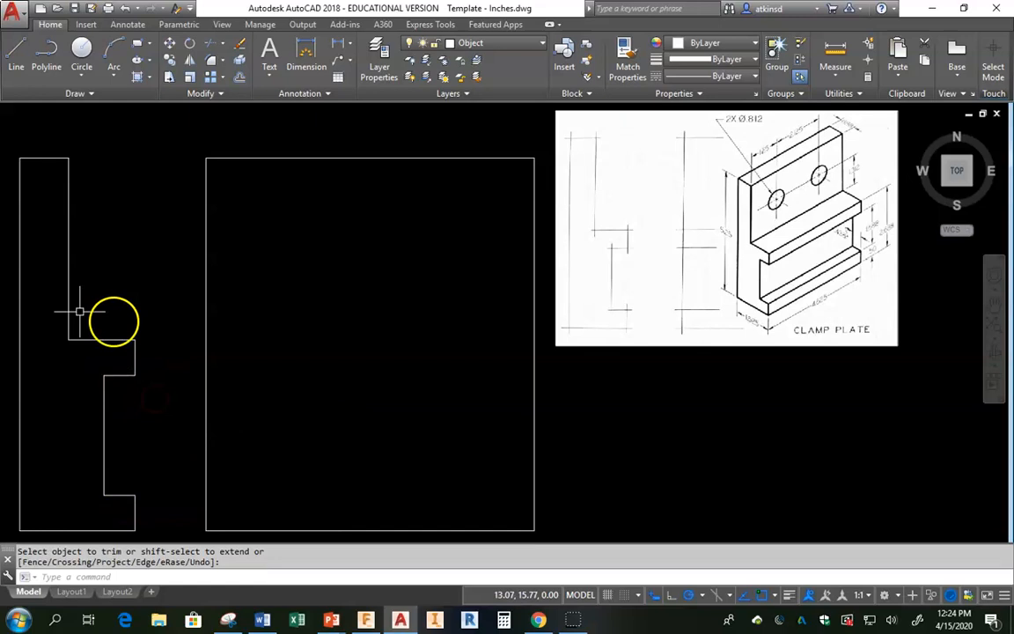
pyautogui.click(101, 395)
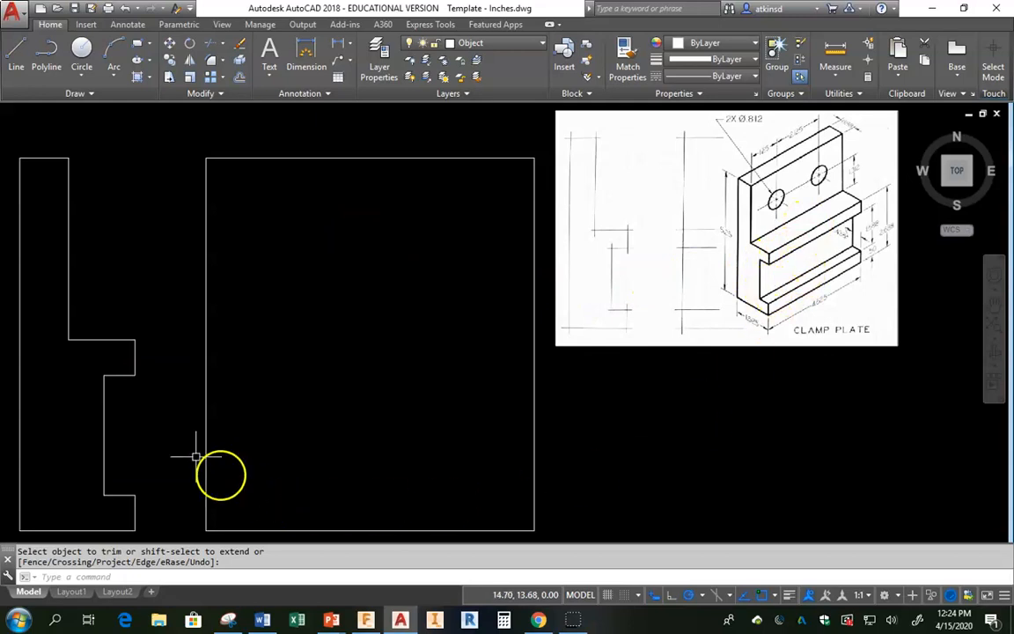
# Draw two horizontal lines across the full front view, level with the lower and upper edges of the side view's slot.
pyautogui.click(19, 54)
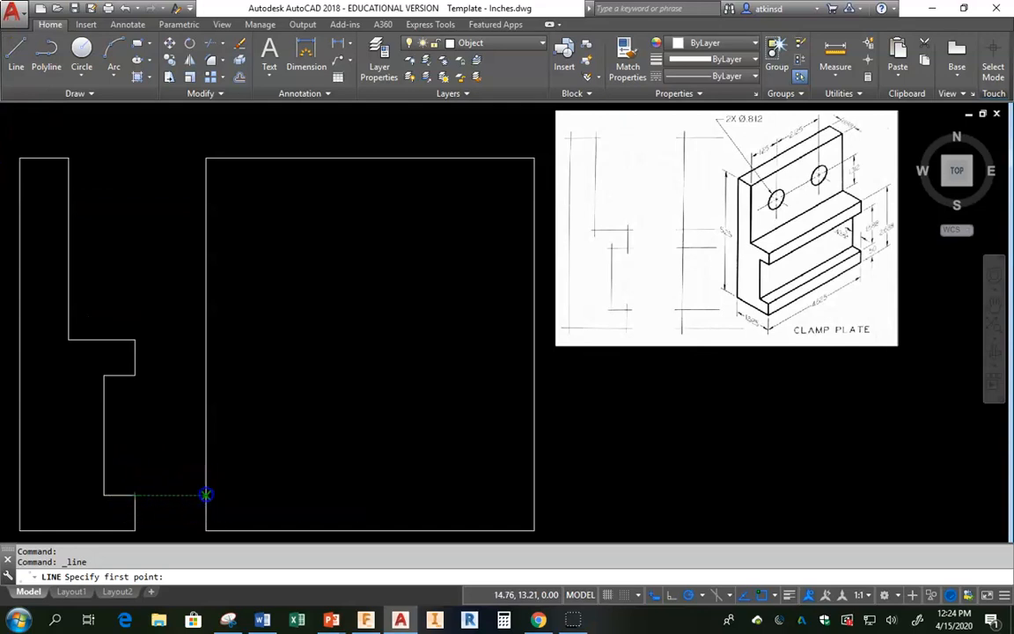
pyautogui.click(205, 495)
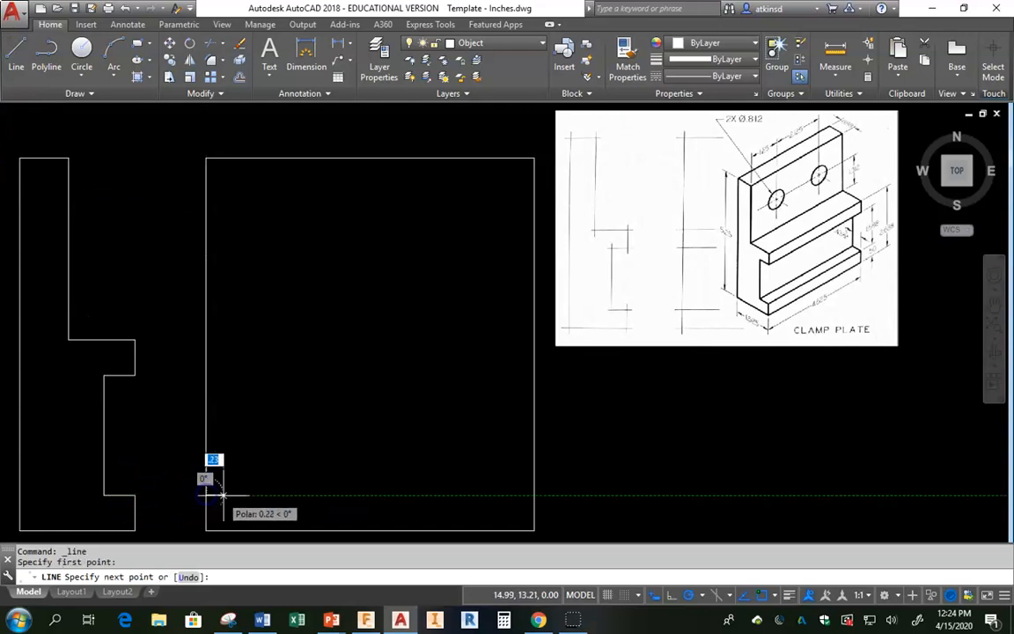
pyautogui.click(533, 495)
pyautogui.press('Return')
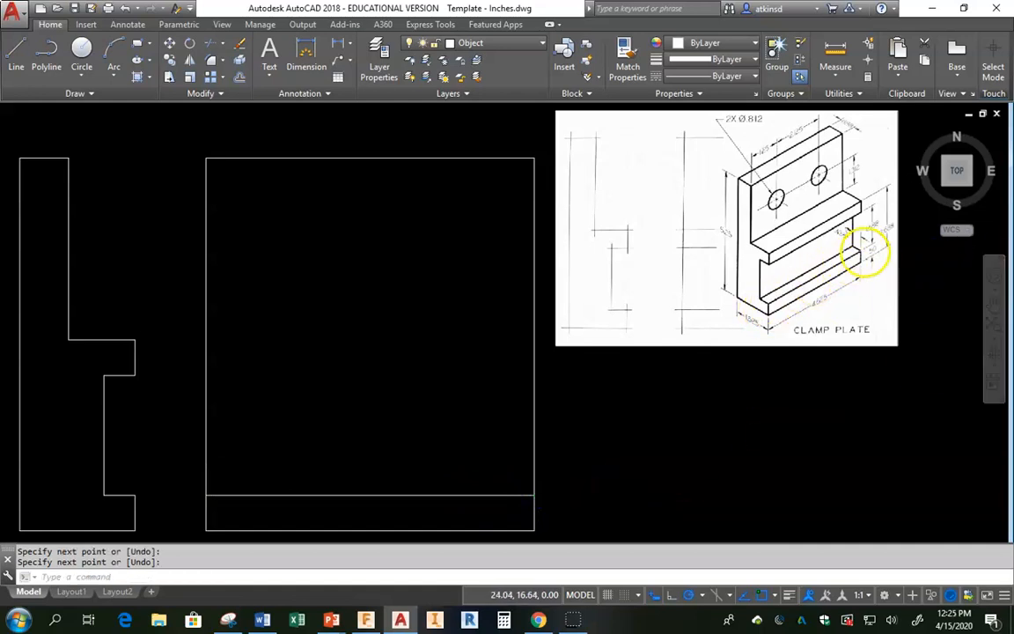
pyautogui.click(15, 54)
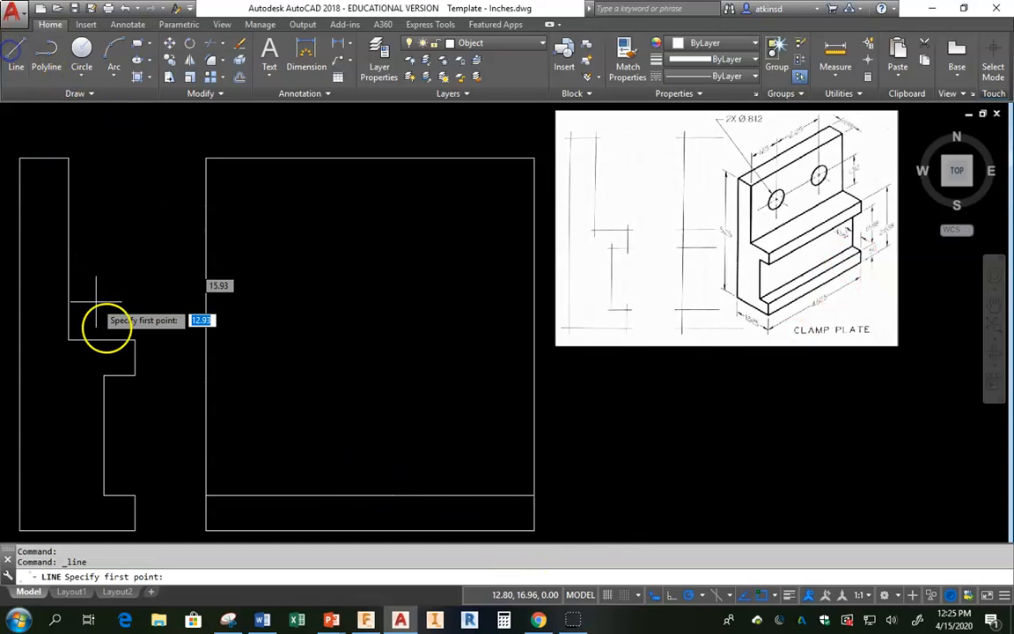
pyautogui.click(206, 375)
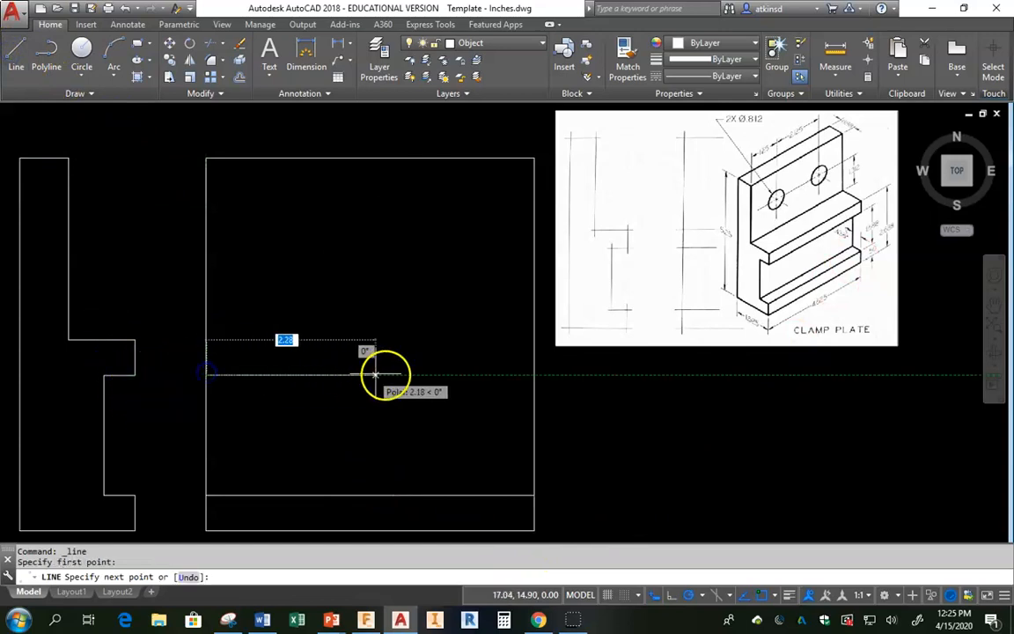
pyautogui.click(533, 375)
pyautogui.press('Return')
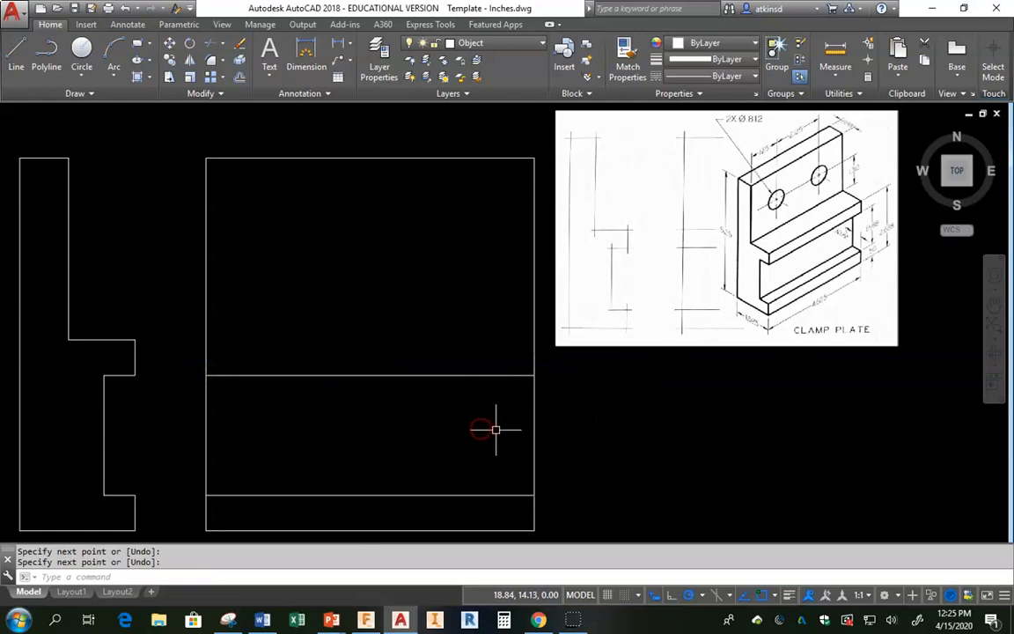
# Draw a horizontal line from the outer corner of the side view's step to the front view's right edge.
pyautogui.click(13, 54)
pyautogui.click(134, 338)
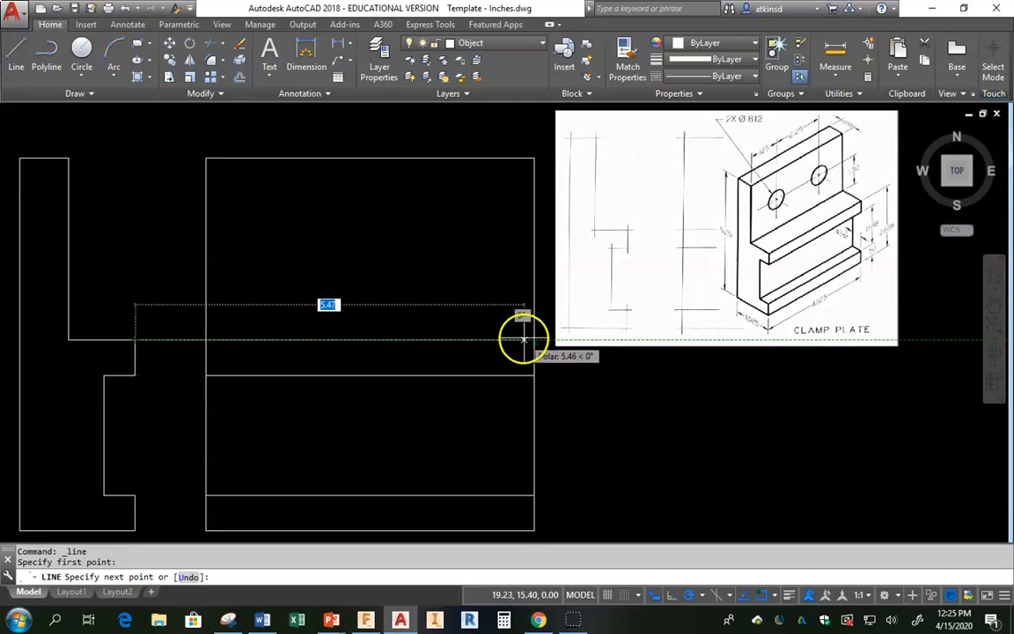
pyautogui.scroll(5, 524, 339)
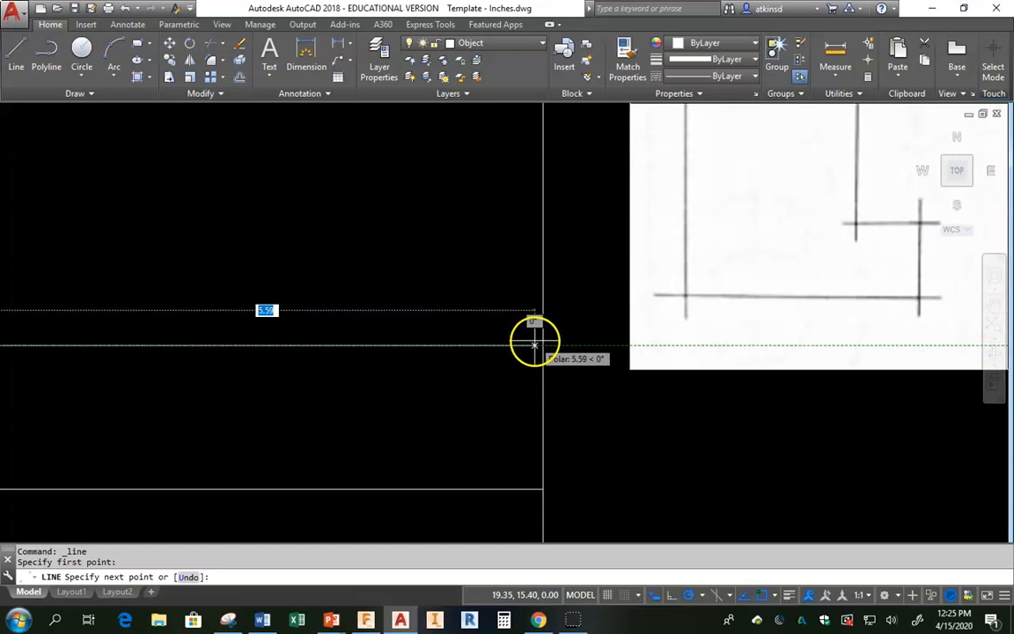
pyautogui.click(541, 342)
pyautogui.scroll(-5, 486, 352)
pyautogui.press('Return')
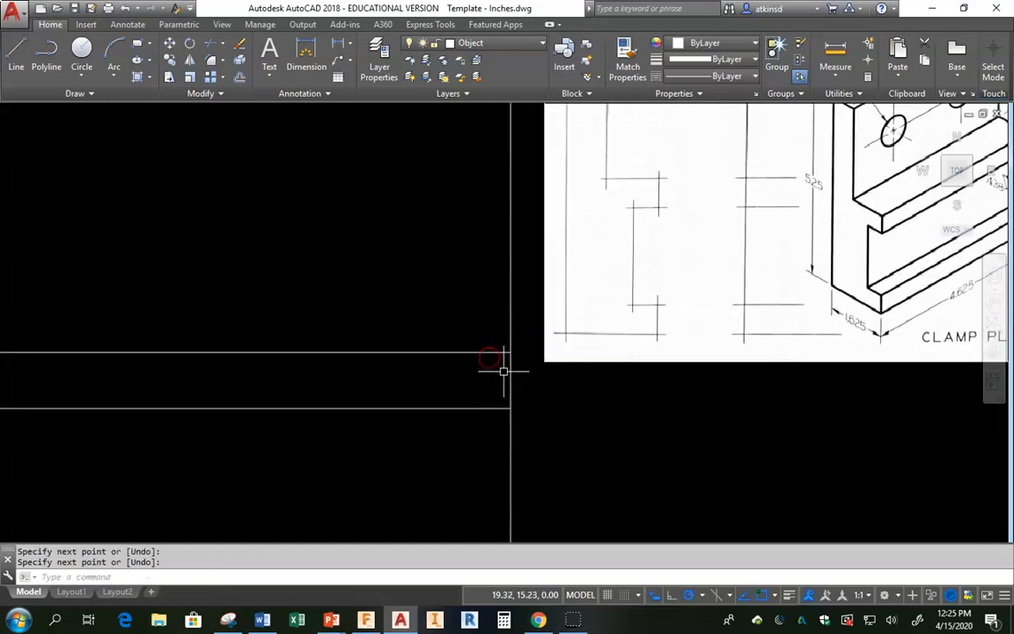
pyautogui.scroll(-4, 502, 370)
pyautogui.scroll(4, 415, 376)
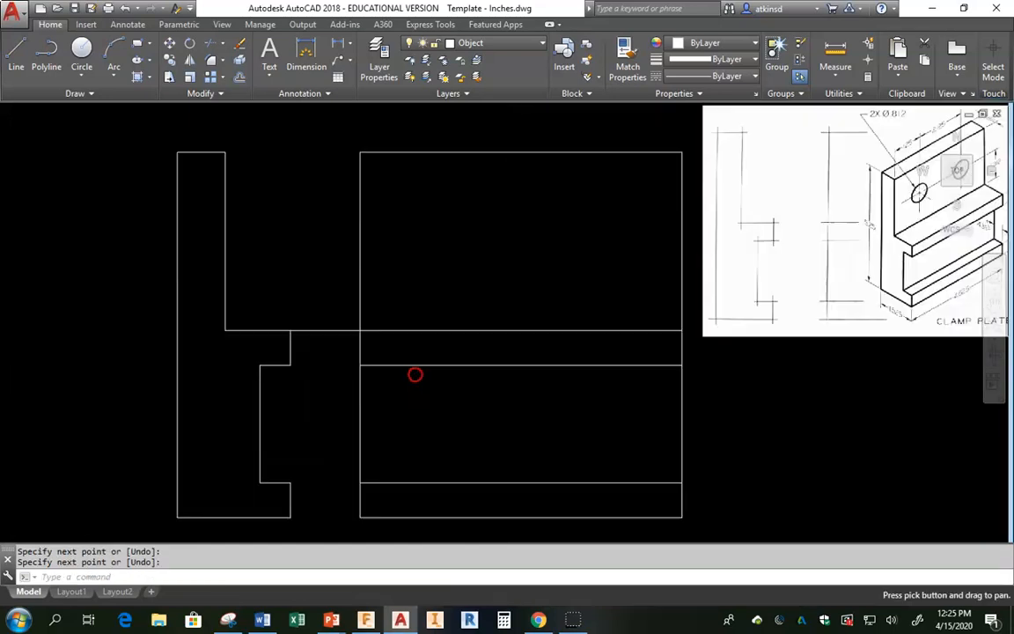
# Shorten the projected step line by stretching its left end to the front view's left edge.
pyautogui.click(326, 331)
pyautogui.click(290, 330)
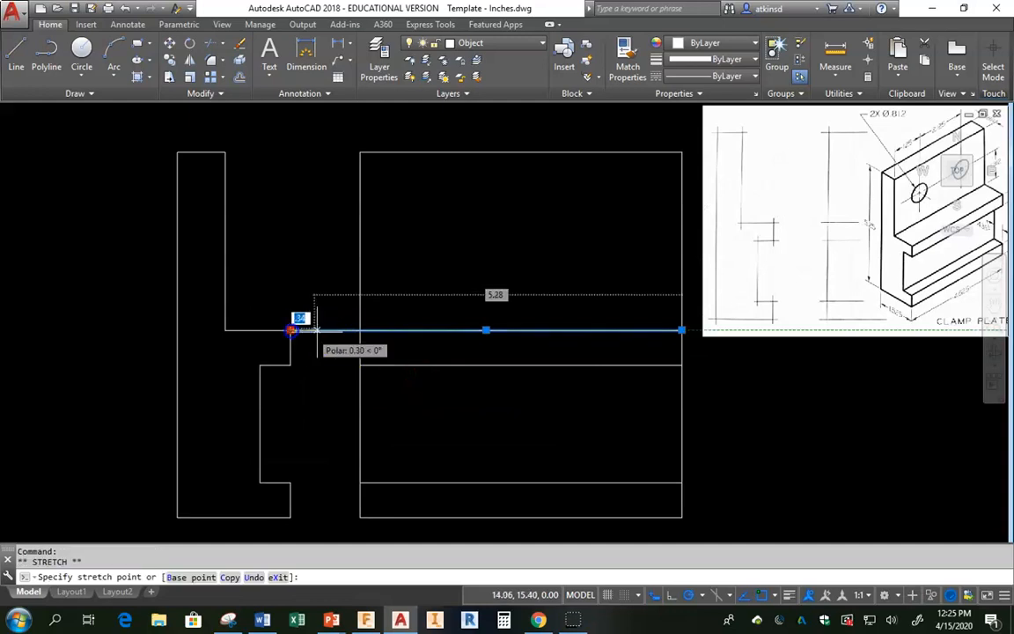
pyautogui.moveTo(416, 348)
pyautogui.mouseDown(button='middle')
pyautogui.moveTo(326, 338)
pyautogui.moveTo(291, 355)
pyautogui.mouseUp(button='middle')
pyautogui.press('Escape')
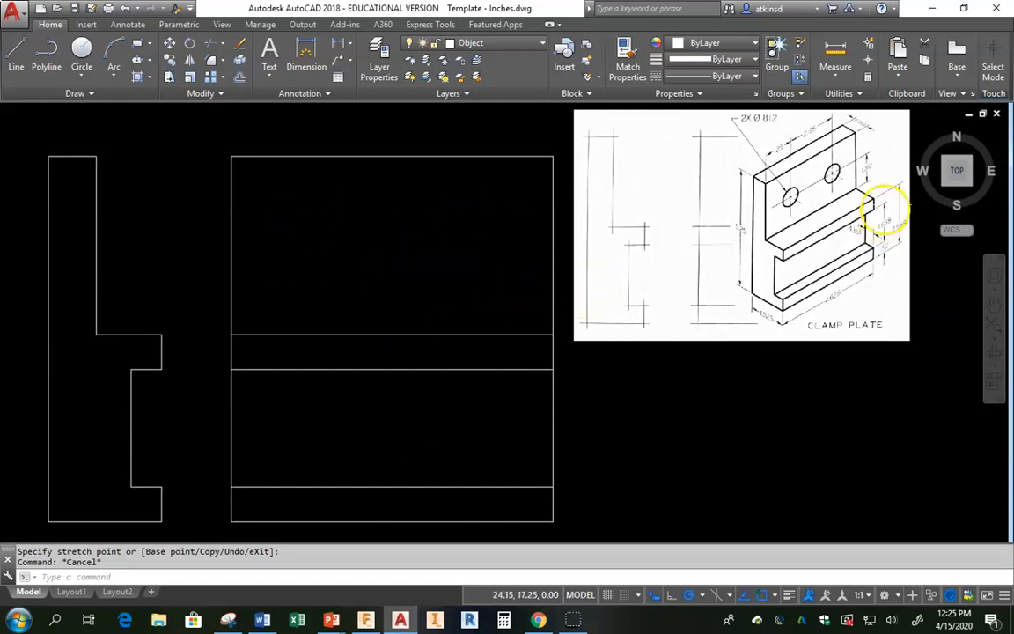
# Check the reference in Snipping Tool and draw a vertical line from 1.125 right of the front view's upper-left corner down to the step line.
pyautogui.click(228, 620)
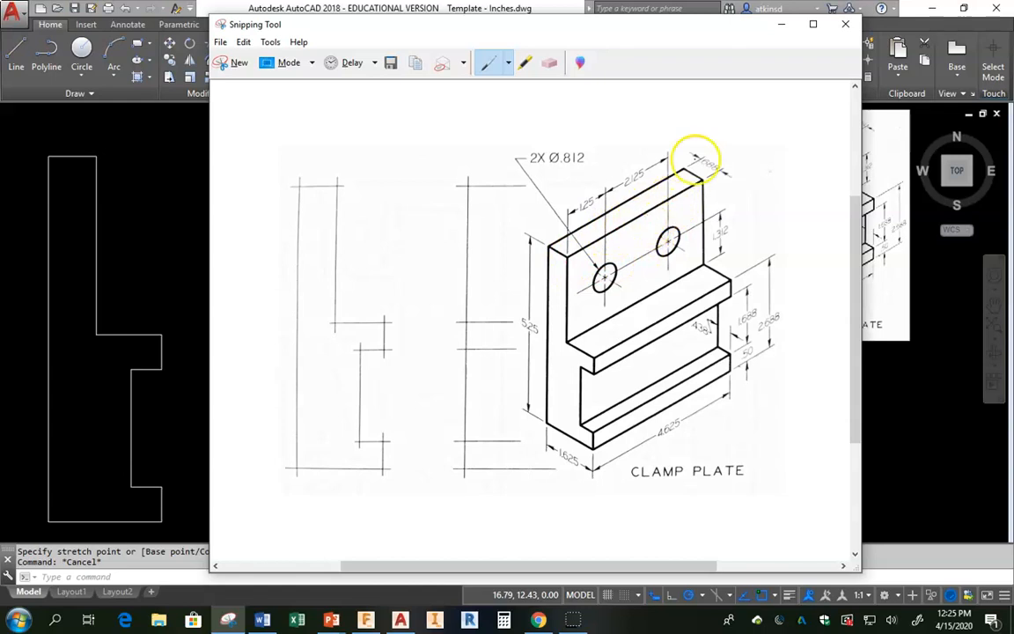
pyautogui.click(781, 27)
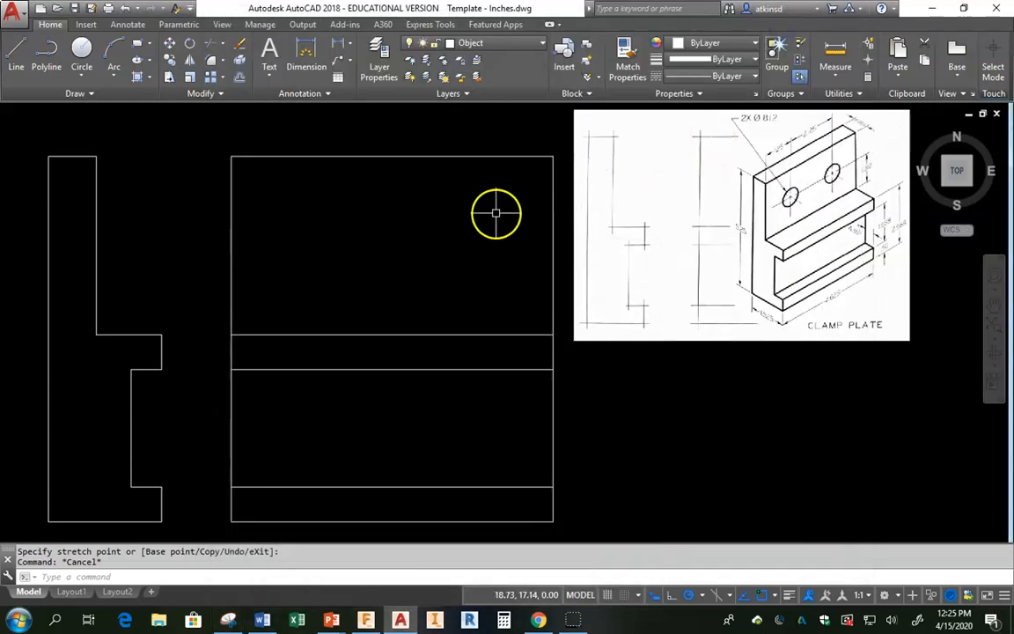
pyautogui.click(17, 55)
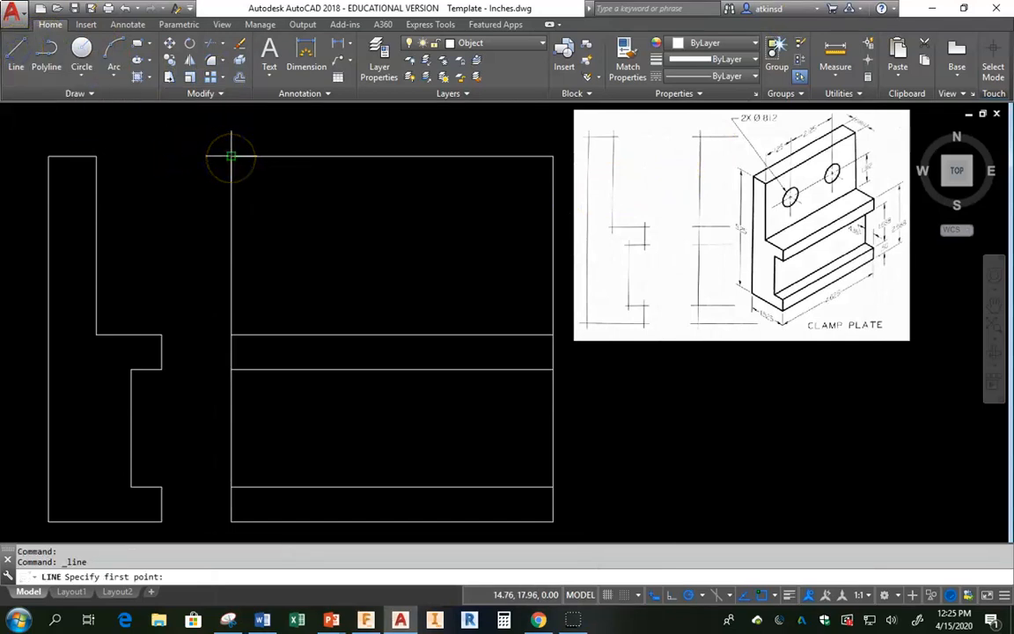
pyautogui.click(230, 621)
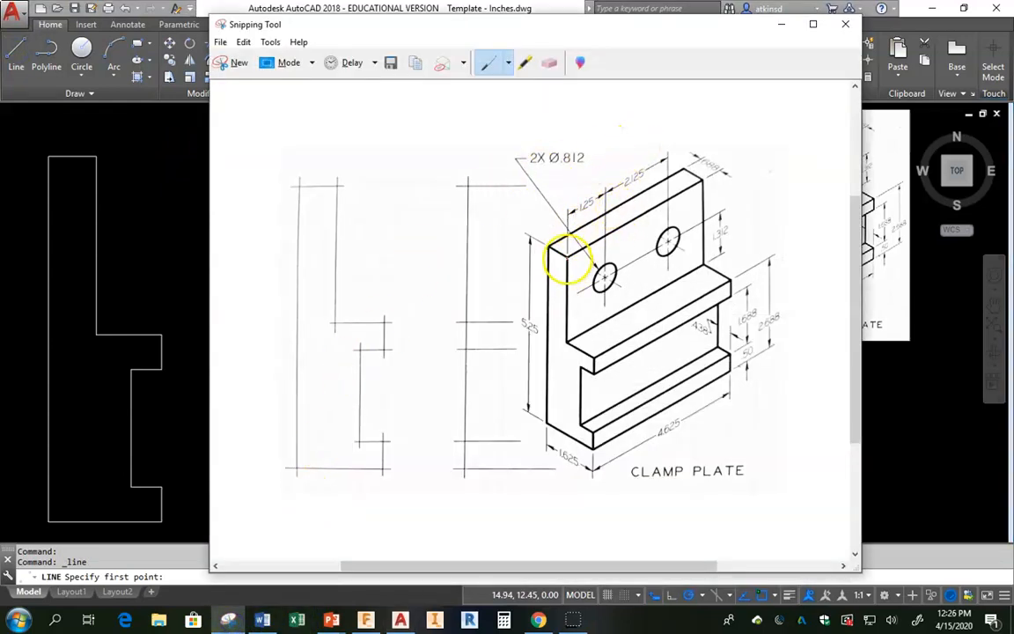
pyautogui.click(780, 24)
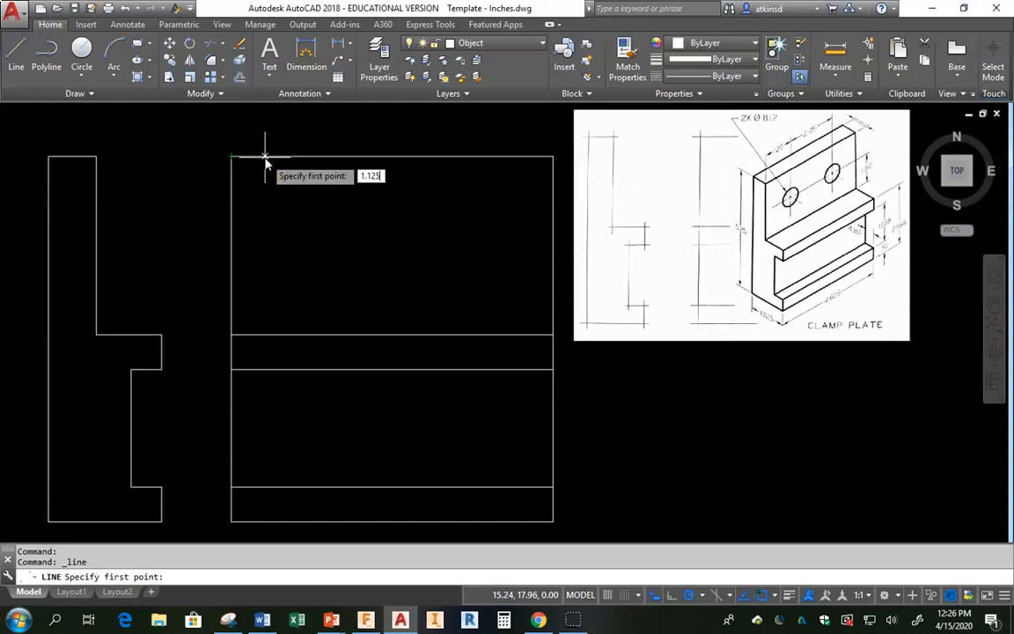
pyautogui.press('Return')
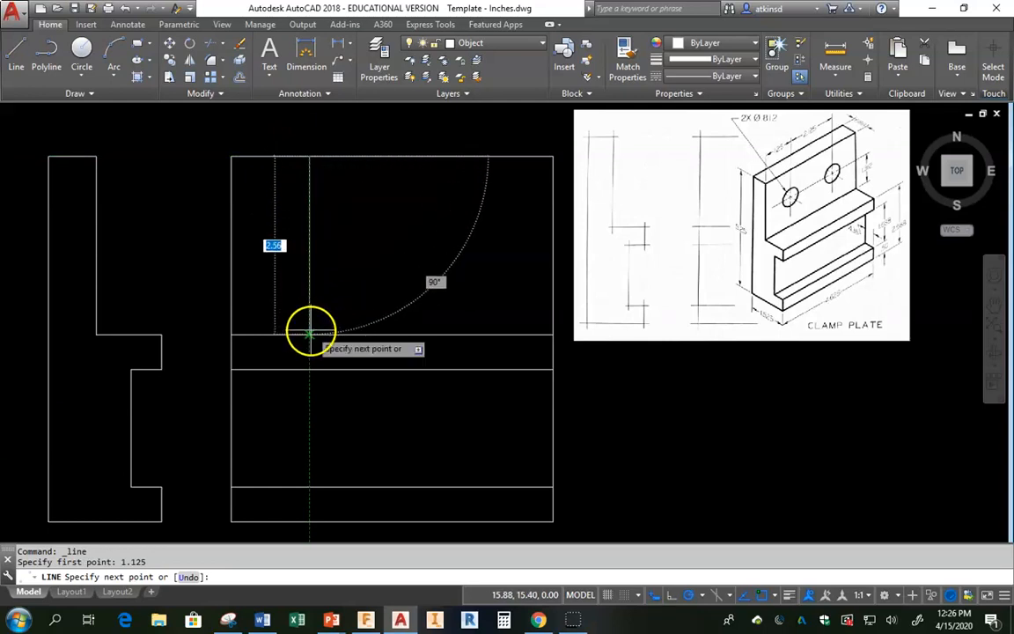
pyautogui.click(310, 333)
pyautogui.rightClick(330, 294)
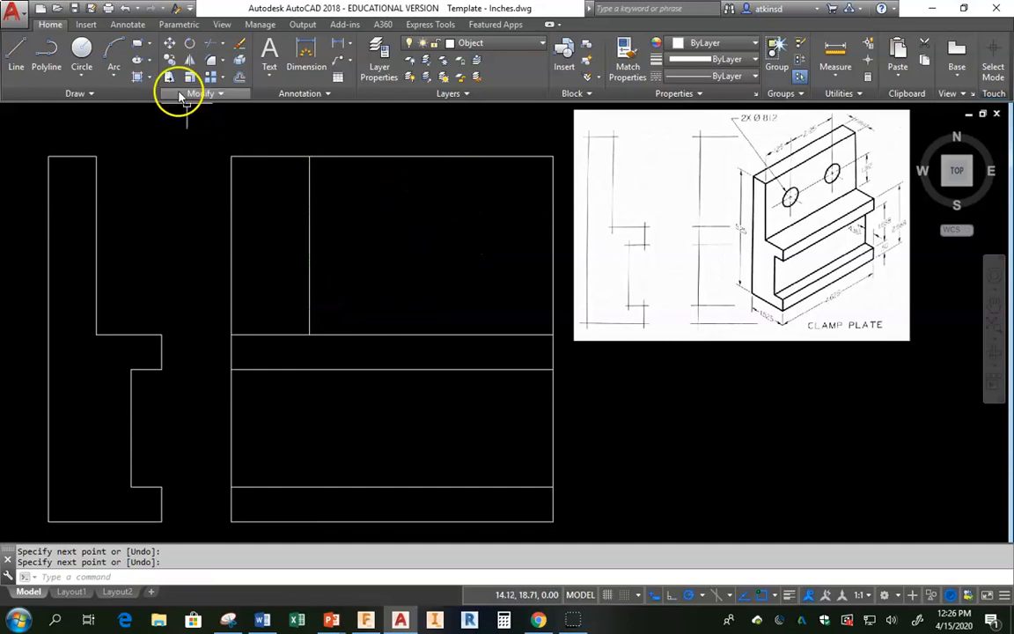
# Offset the front view's horizontal step line upward by 1.312.
pyautogui.click(238, 77)
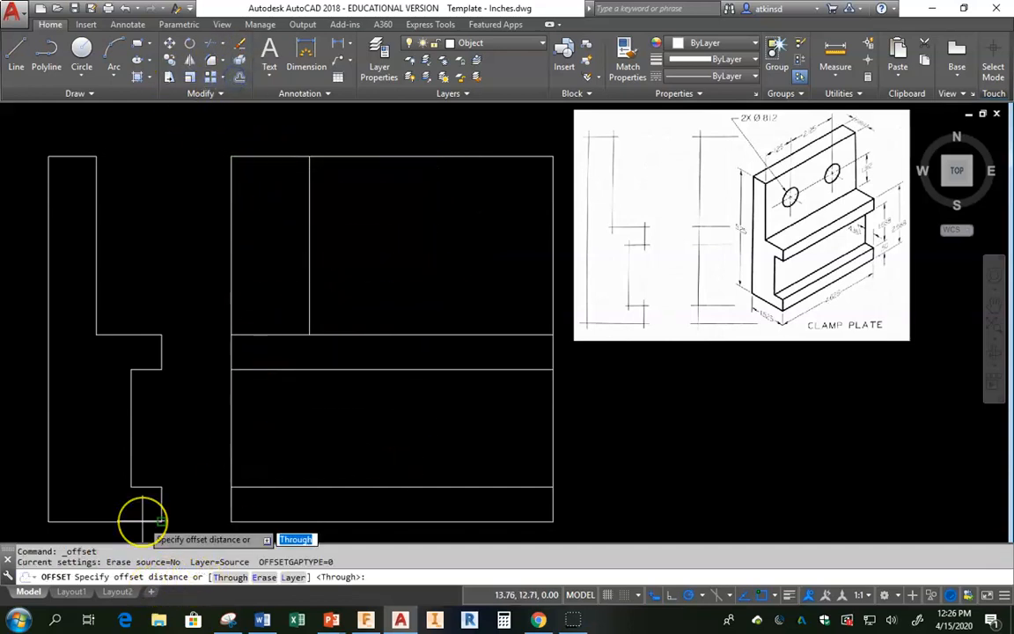
pyautogui.write('1')
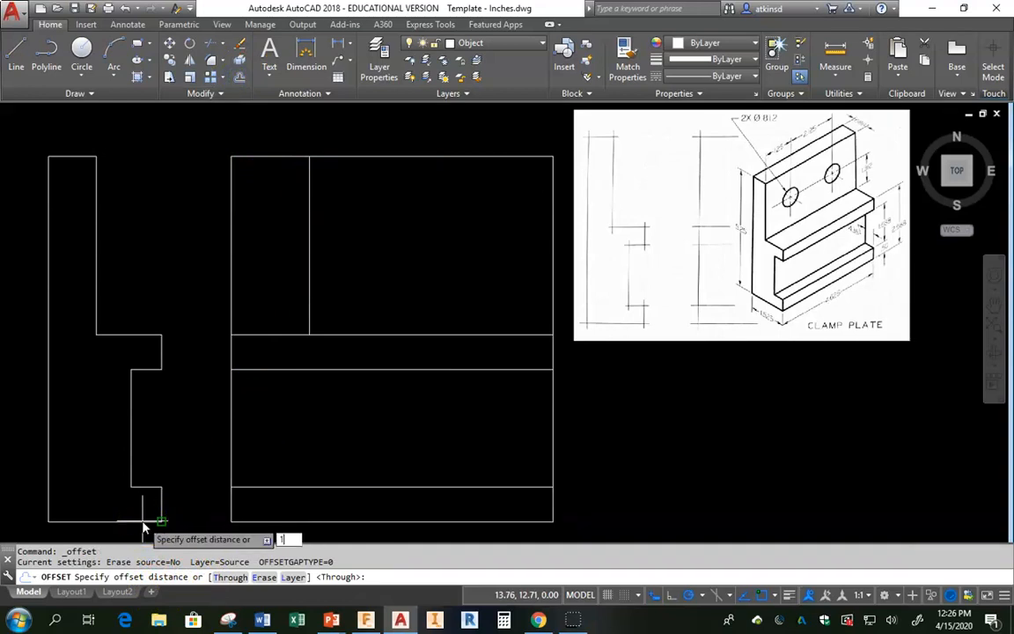
pyautogui.write('.312')
pyautogui.press('Return')
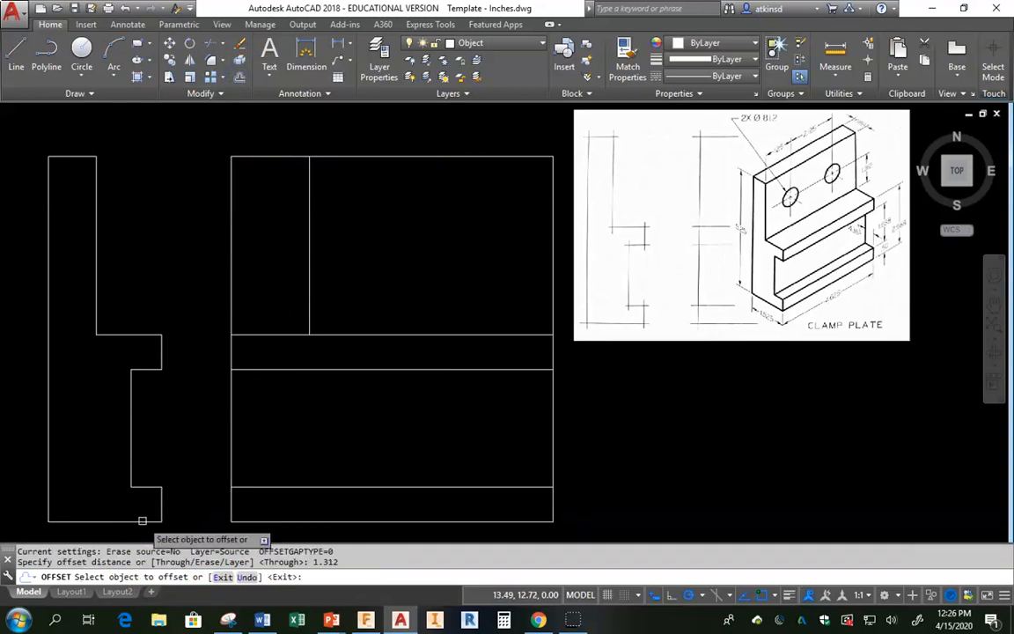
pyautogui.click(275, 334)
pyautogui.click(278, 295)
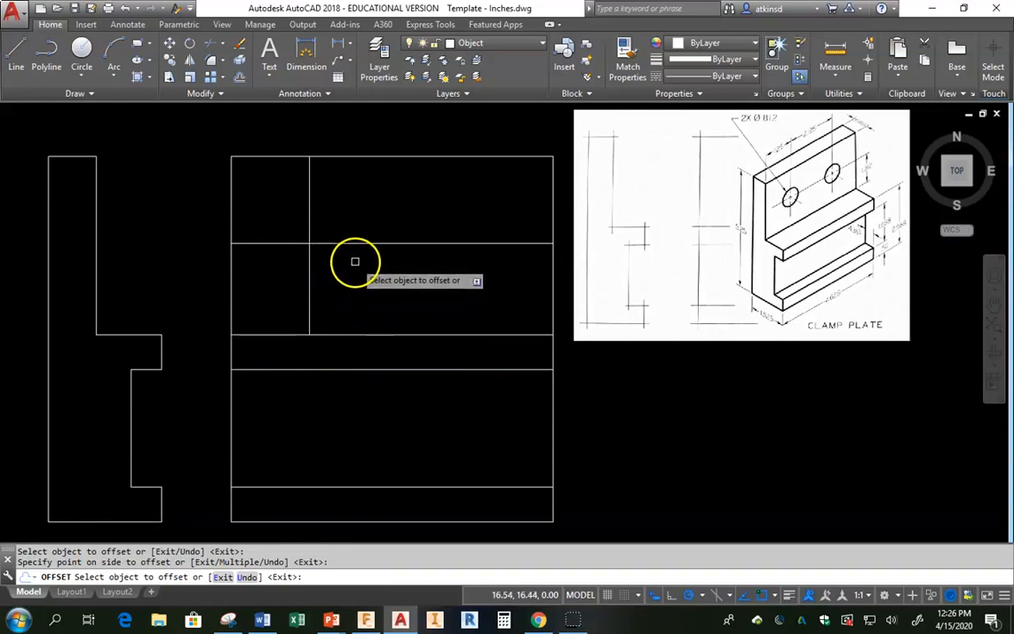
pyautogui.click(82, 49)
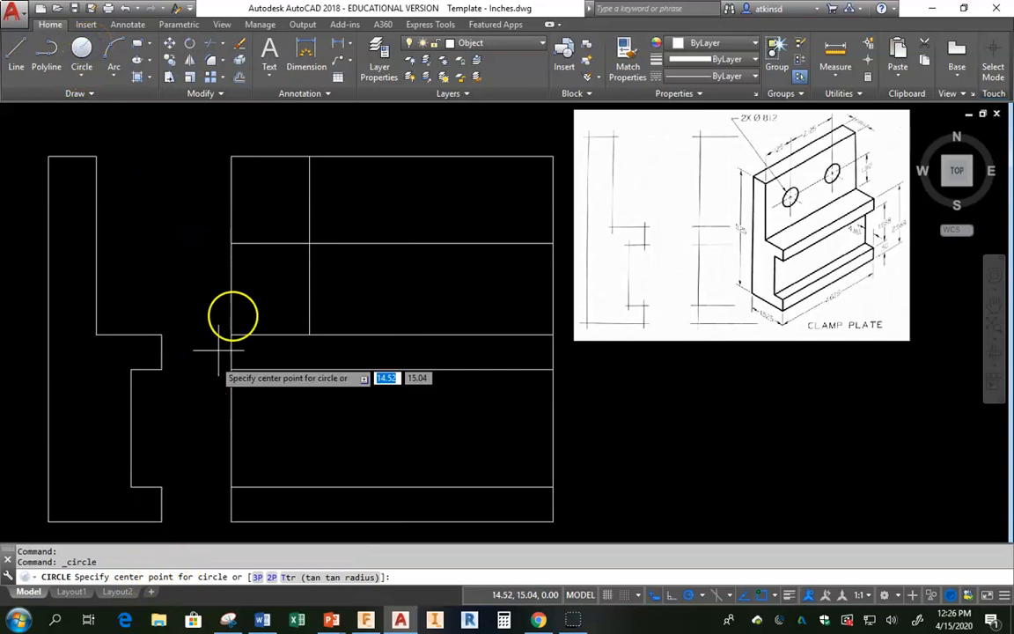
pyautogui.click(309, 243)
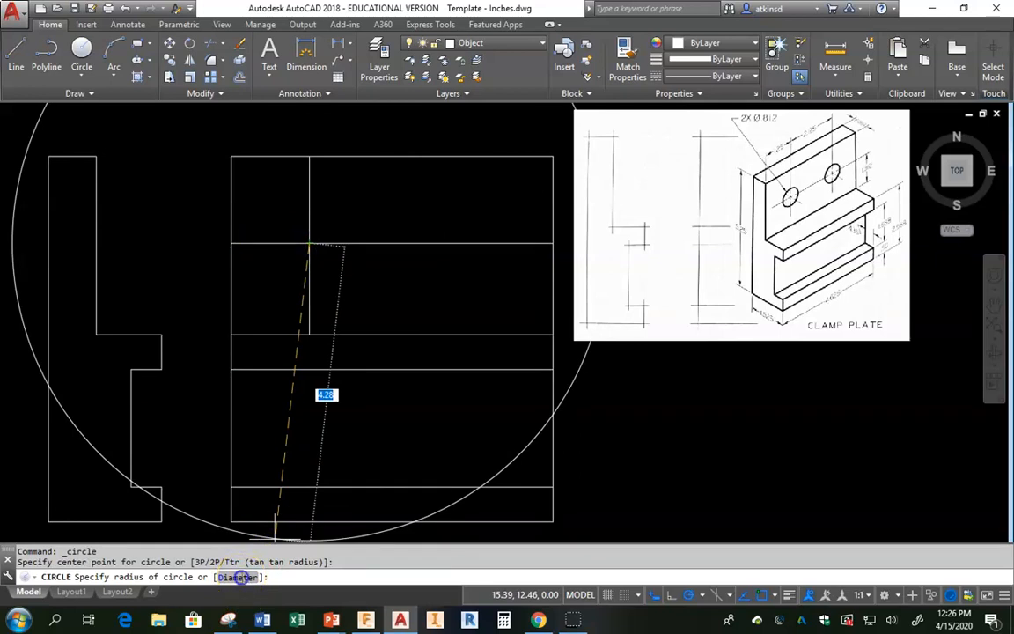
pyautogui.click(239, 577)
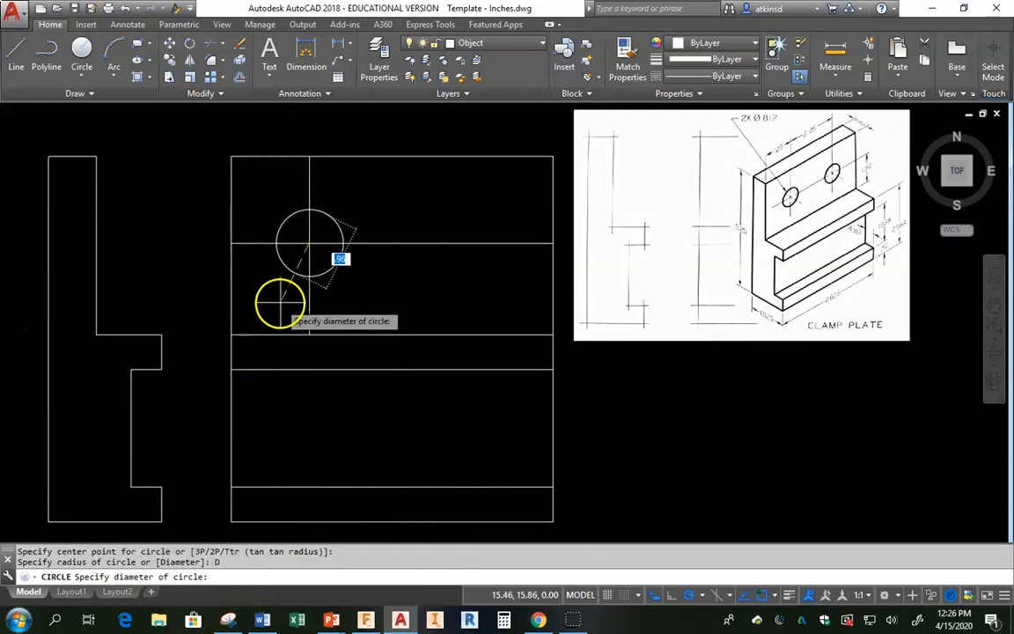
pyautogui.press('Escape')
# Draw a circle of diameter .812 centered where the vertical line crosses the offset line in the front view.
pyautogui.click(76, 79)
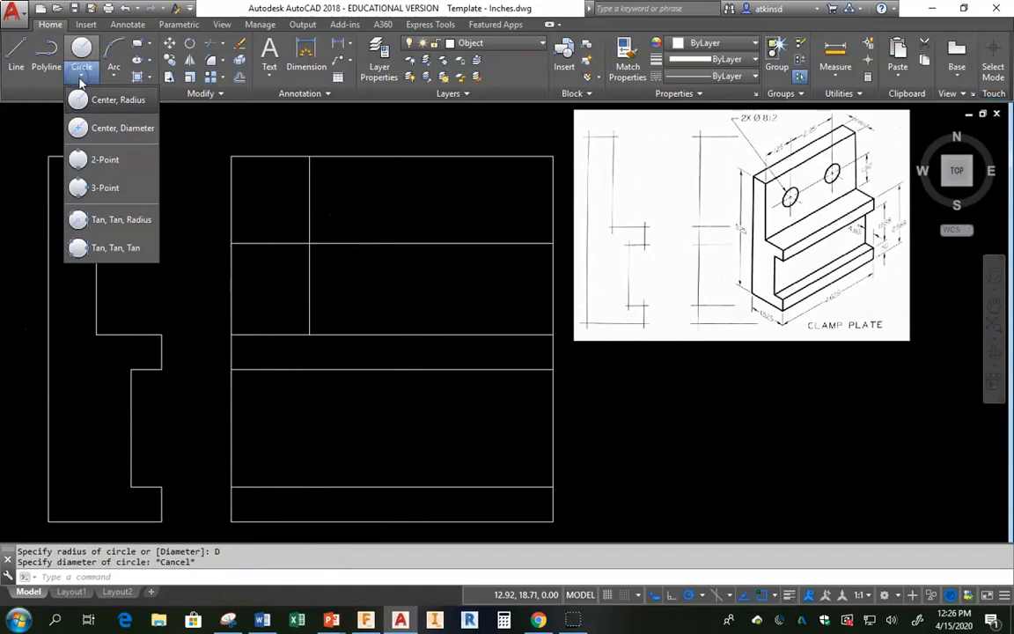
pyautogui.click(110, 131)
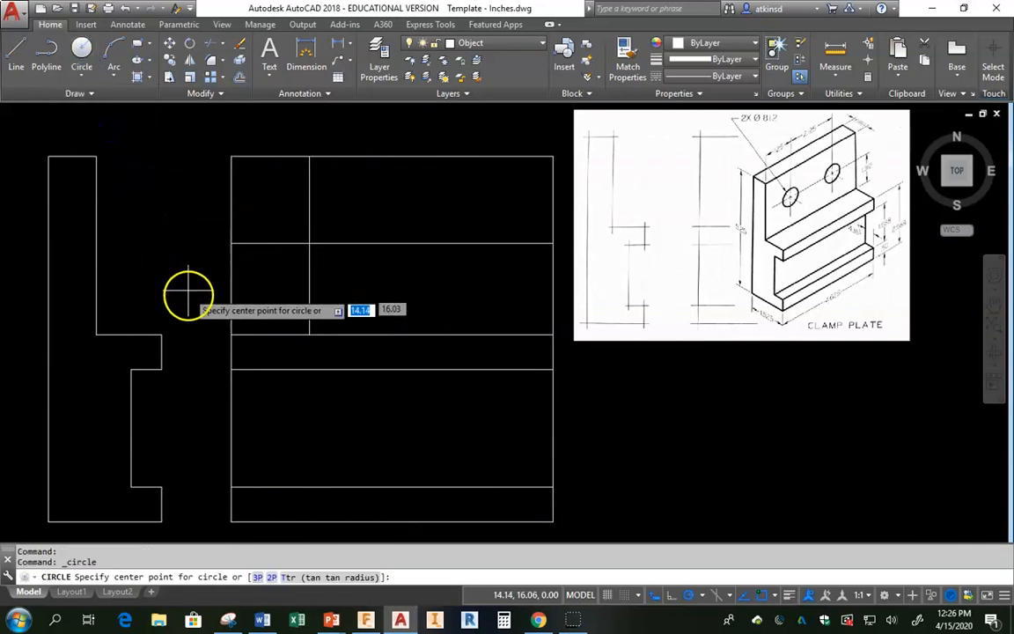
pyautogui.click(309, 242)
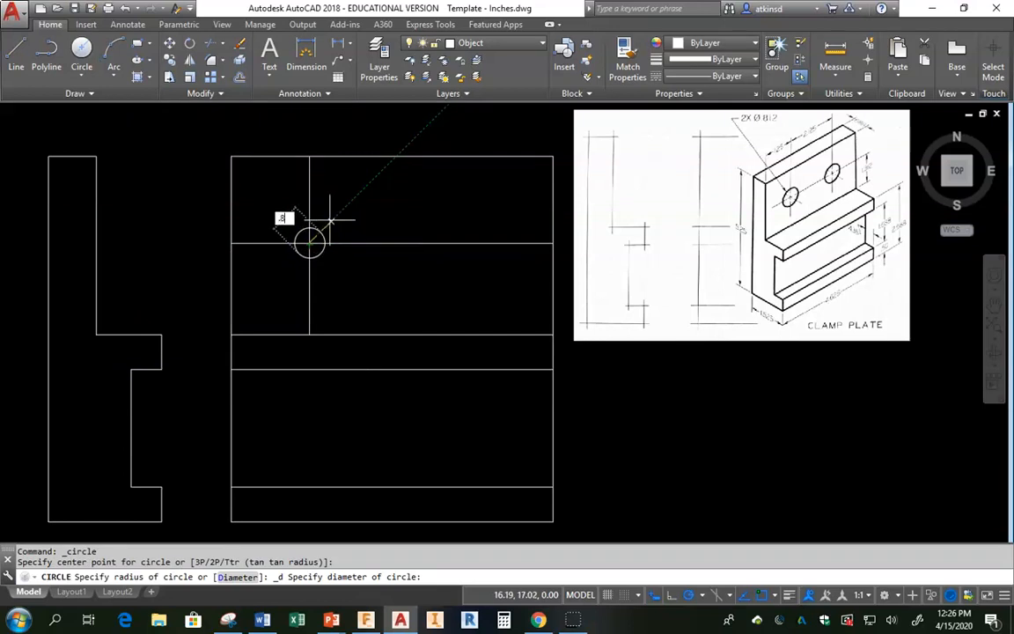
pyautogui.press('Return')
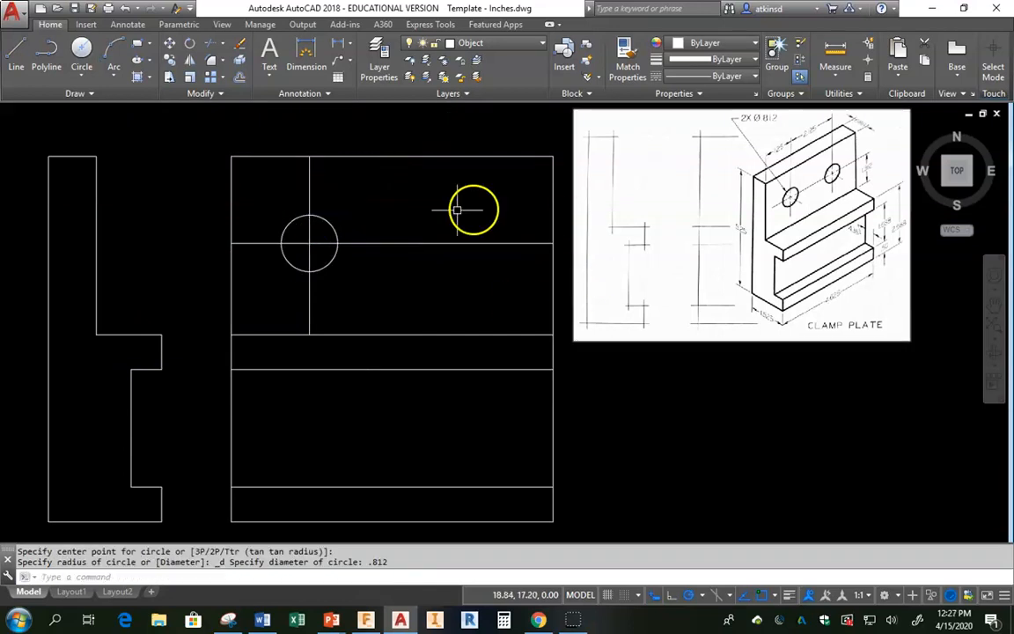
# Copy the .812 circle horizontally to the right by 2.125, using its center as the base point.
pyautogui.click(170, 60)
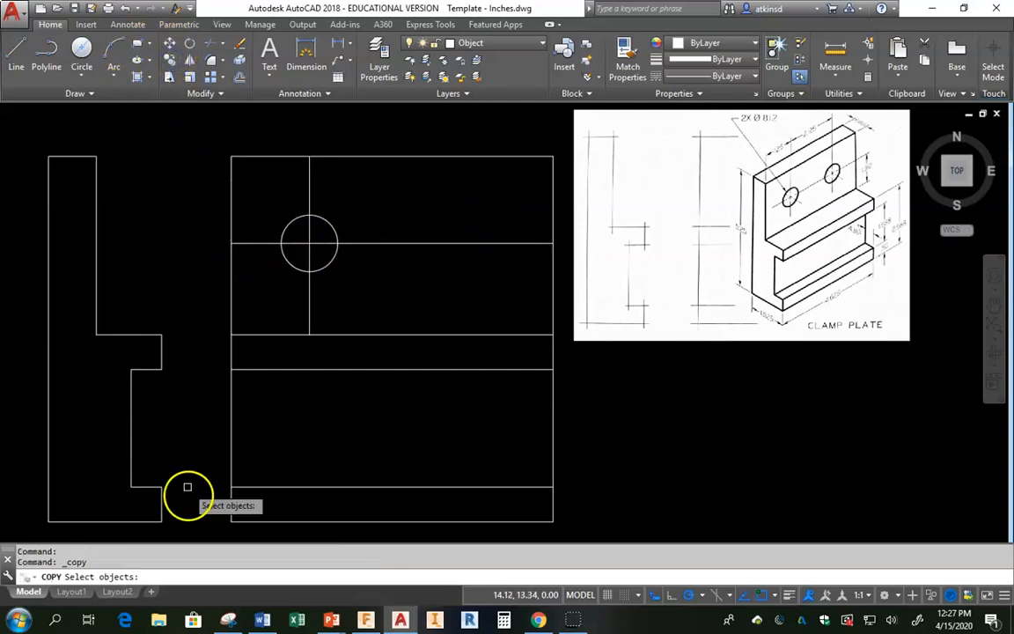
pyautogui.click(334, 230)
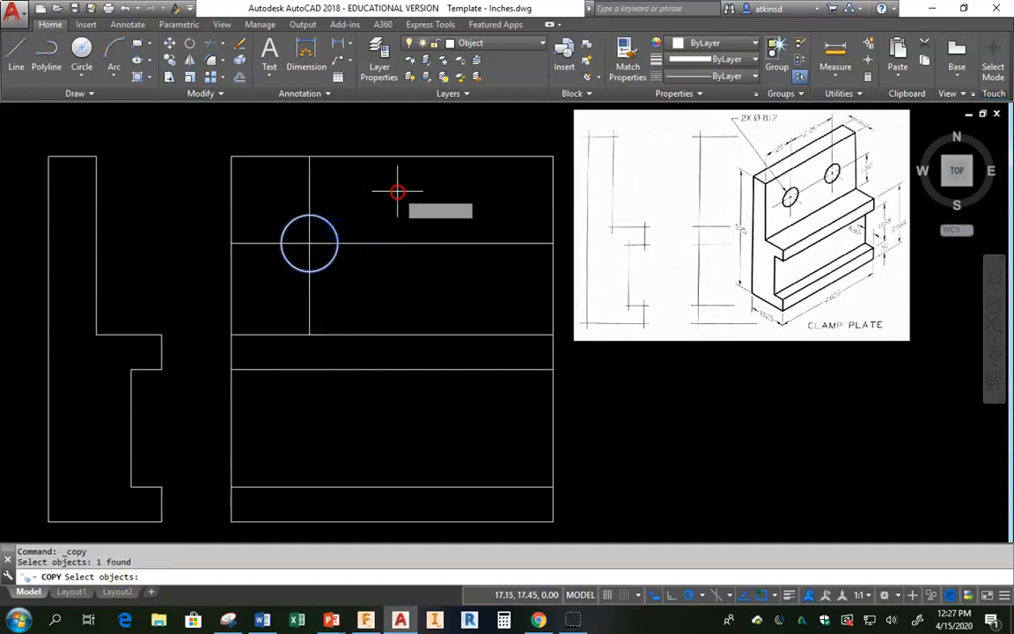
pyautogui.press('Return')
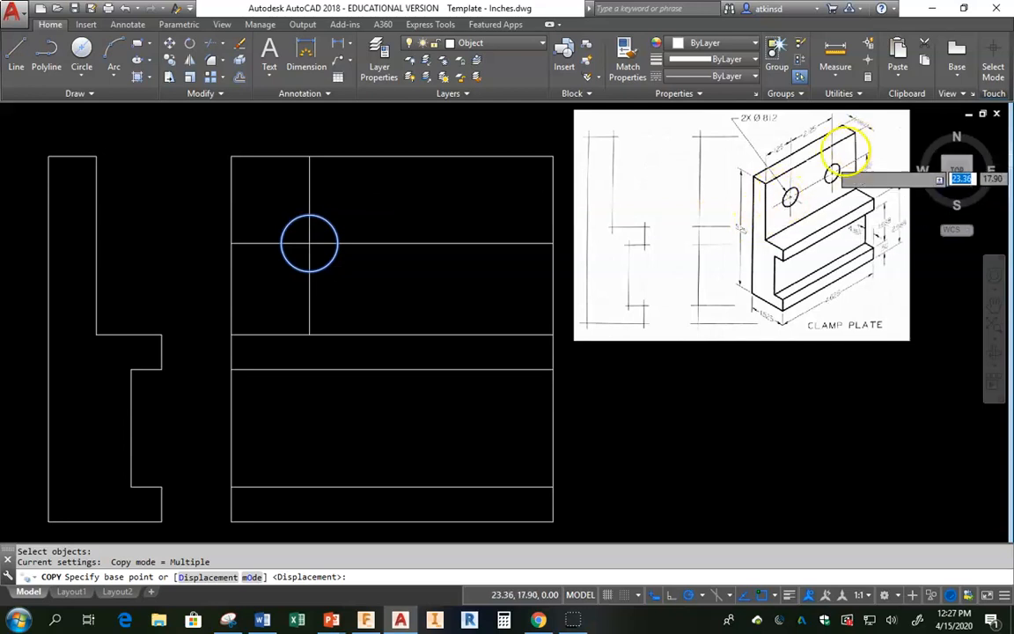
pyautogui.click(309, 242)
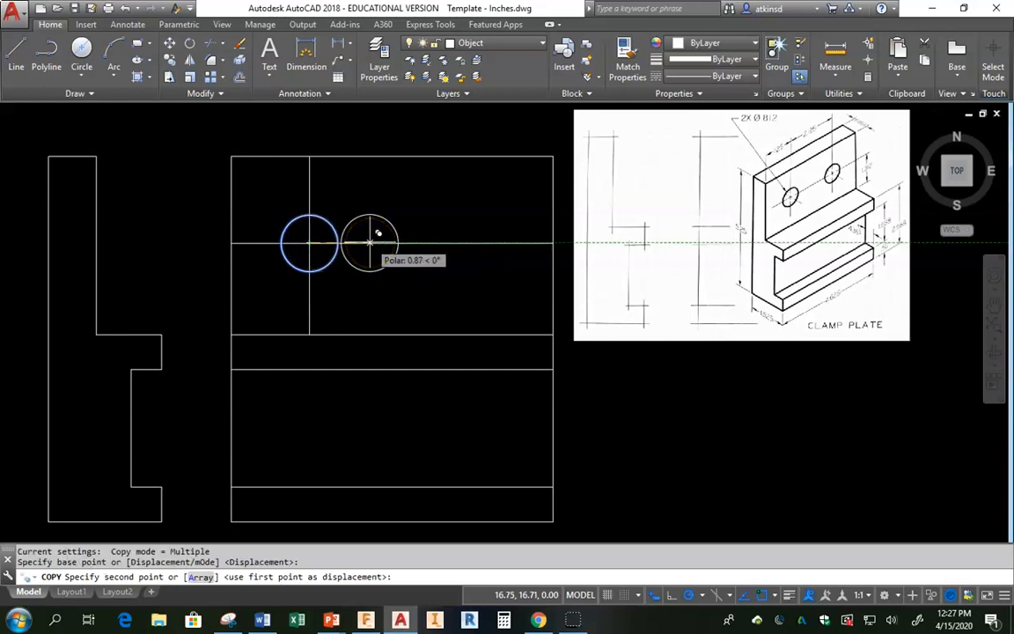
pyautogui.write('2.125')
pyautogui.press('Return')
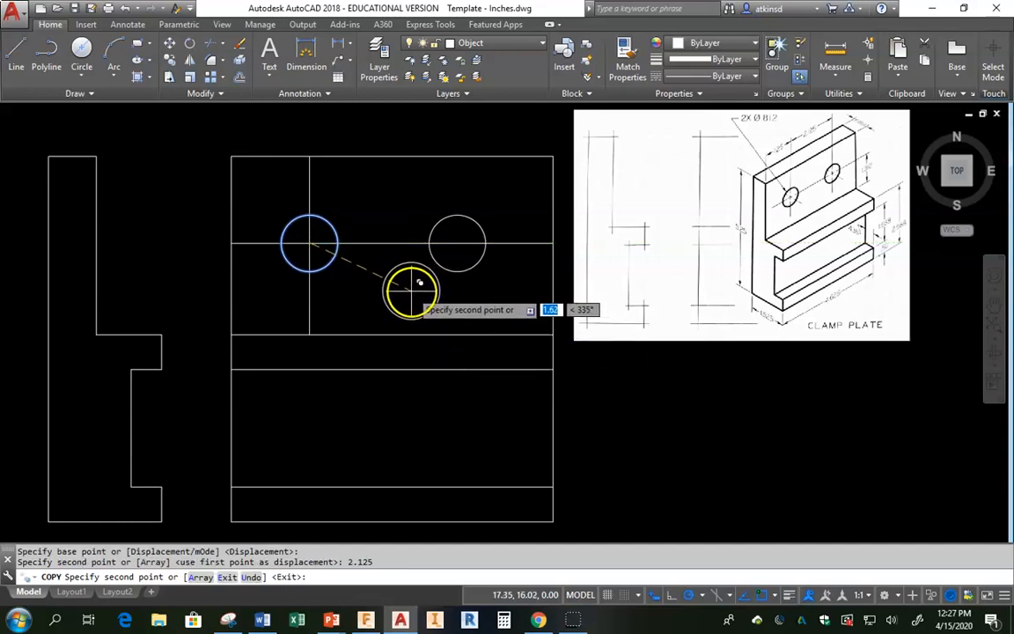
pyautogui.press('Return')
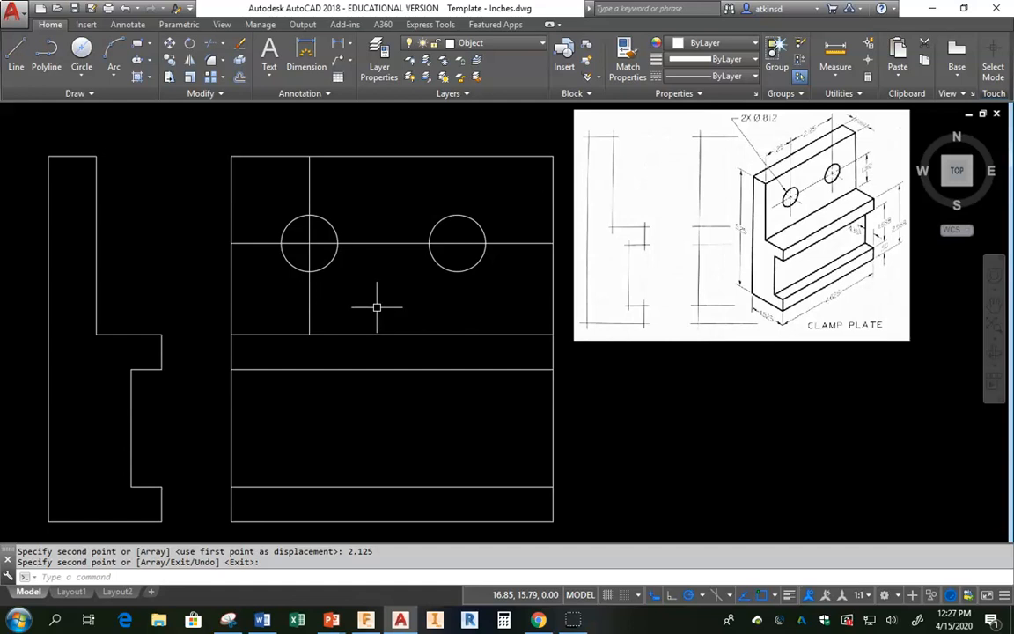
# Measure from the front view's left edge to the first hole center and between the hole centers, and check the reference in Snipping Tool.
pyautogui.click(836, 55)
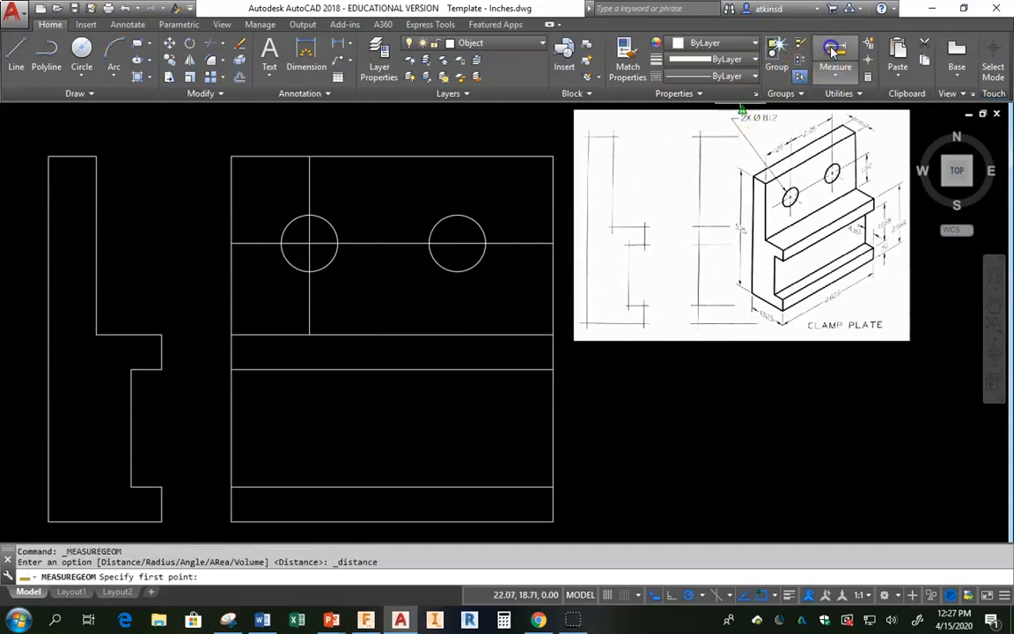
pyautogui.click(232, 242)
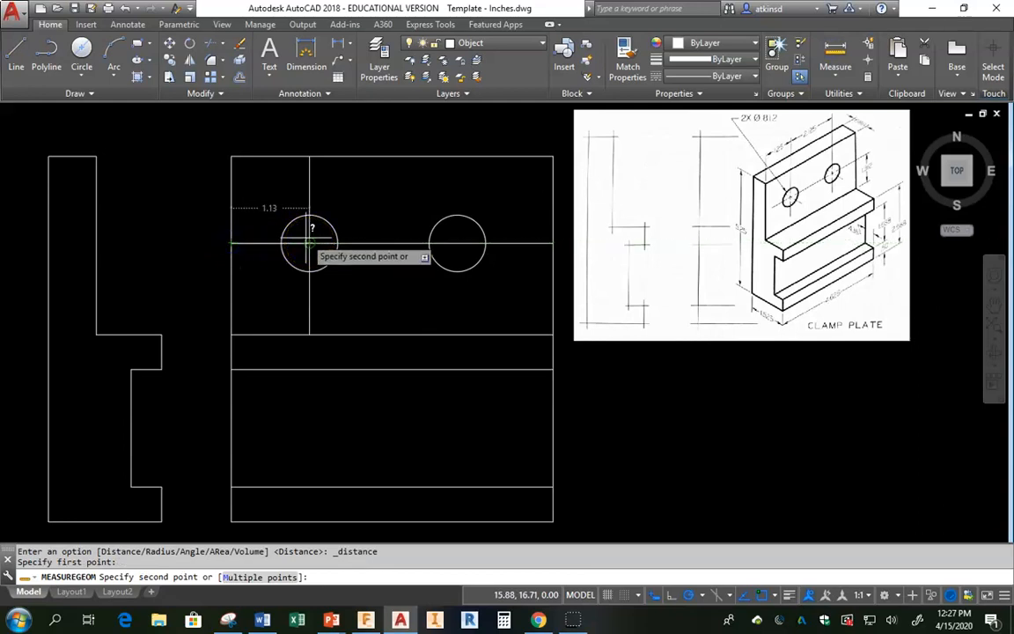
pyautogui.press('Escape')
pyautogui.click(835, 54)
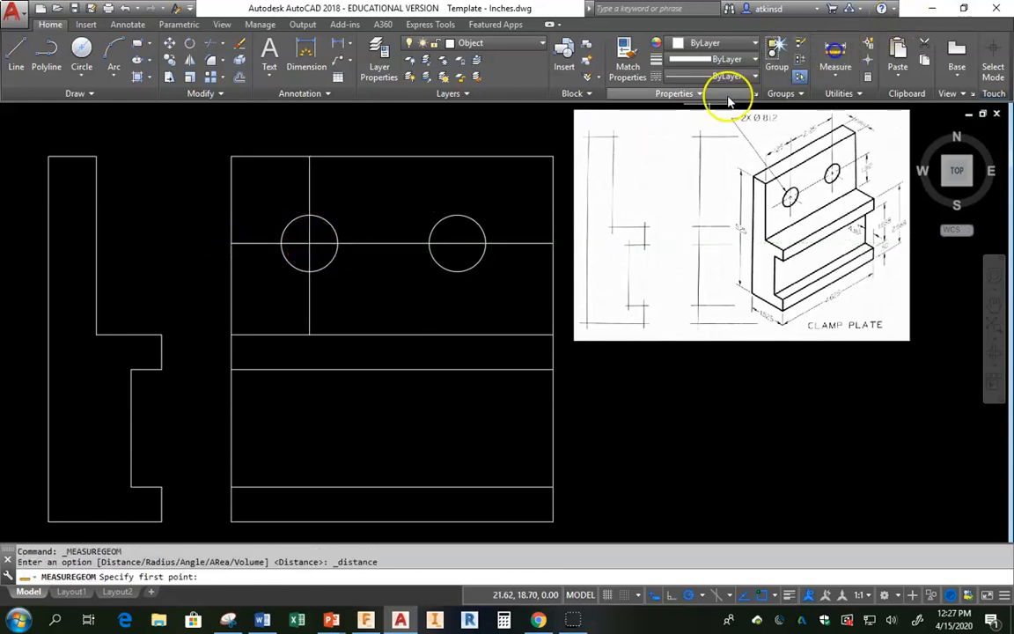
pyautogui.click(309, 242)
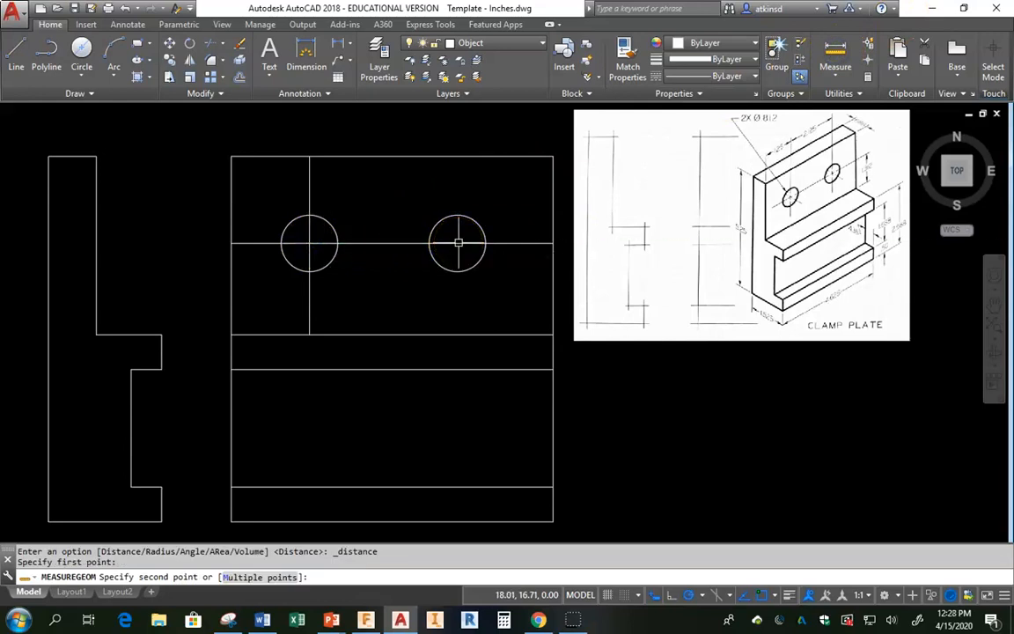
pyautogui.press('Escape')
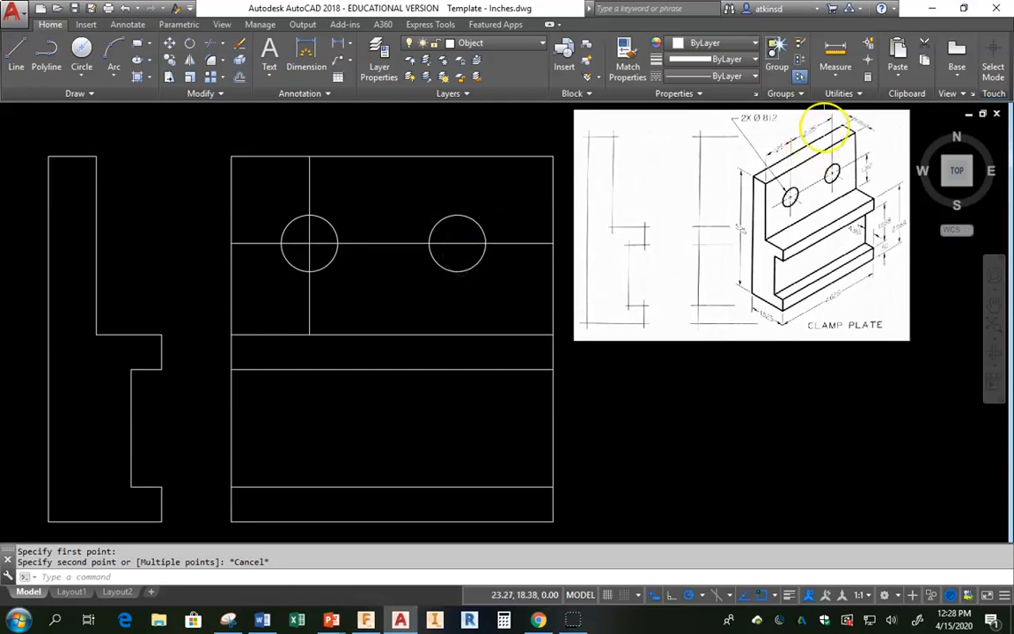
pyautogui.click(228, 620)
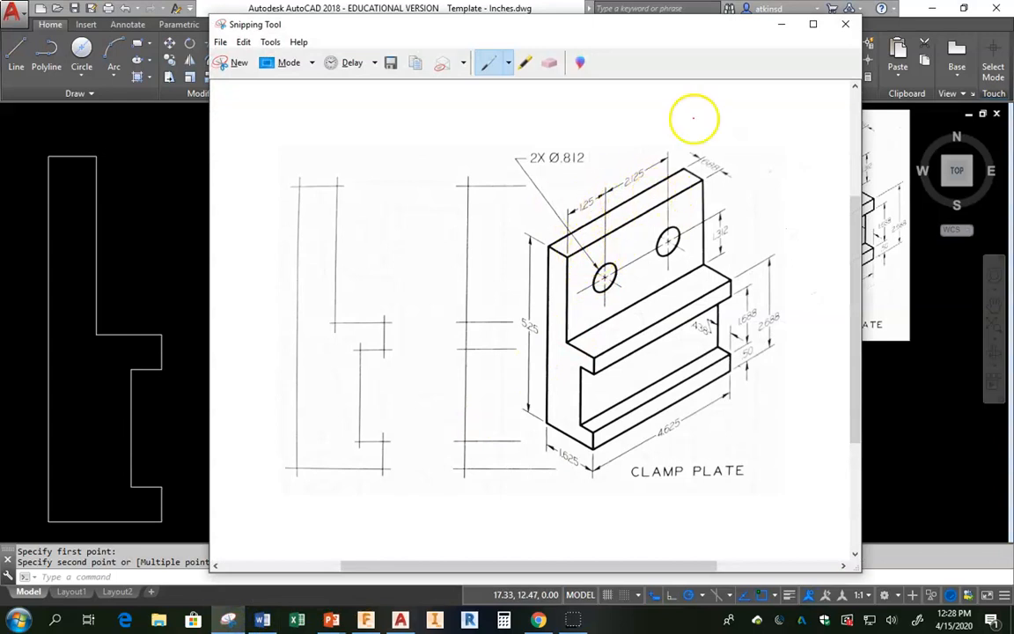
pyautogui.click(845, 24)
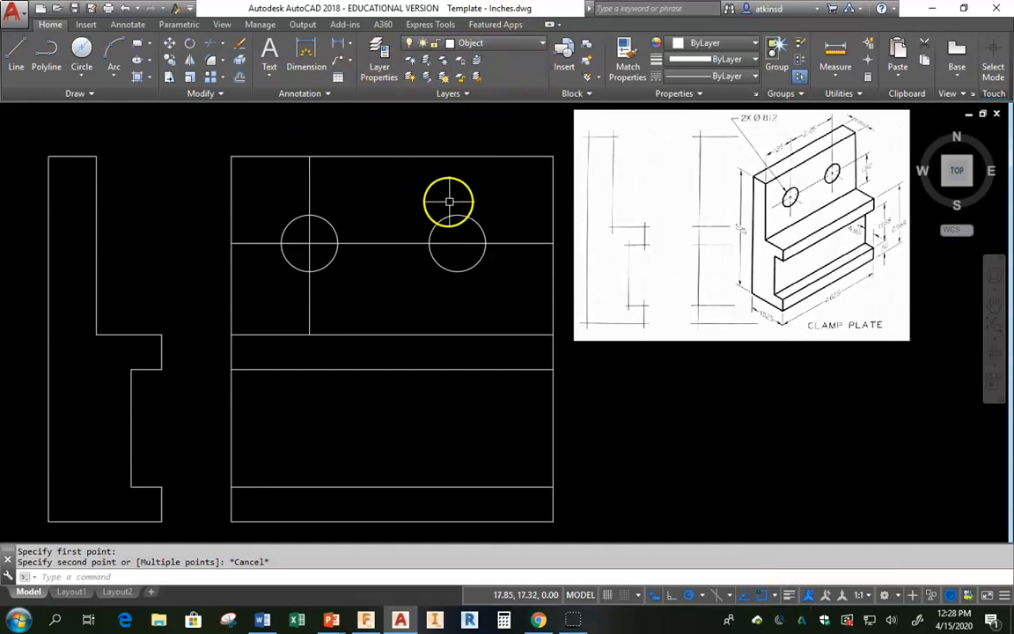
# Turn on lineweight display and move the vertical and horizontal lines crossing at the left hole's center to the Center layer.
pyautogui.click(786, 594)
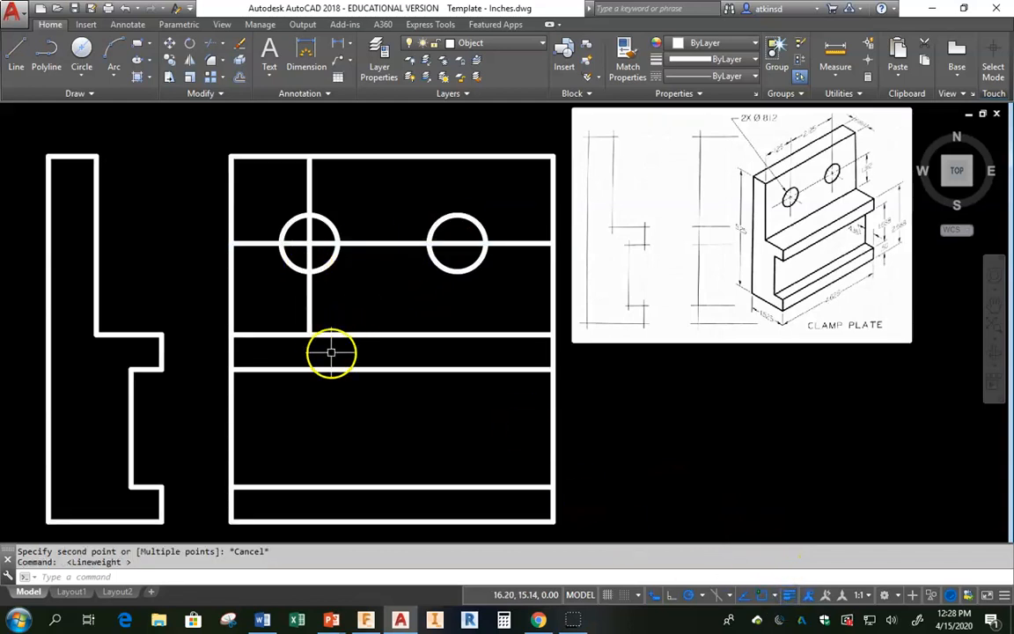
pyautogui.click(324, 231)
pyautogui.click(300, 254)
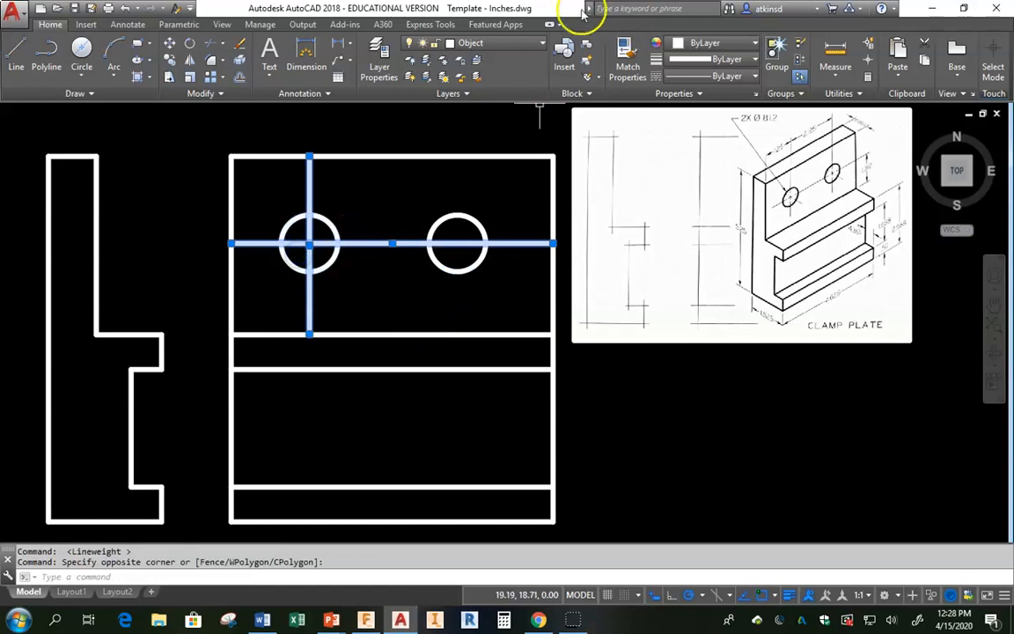
pyautogui.click(539, 42)
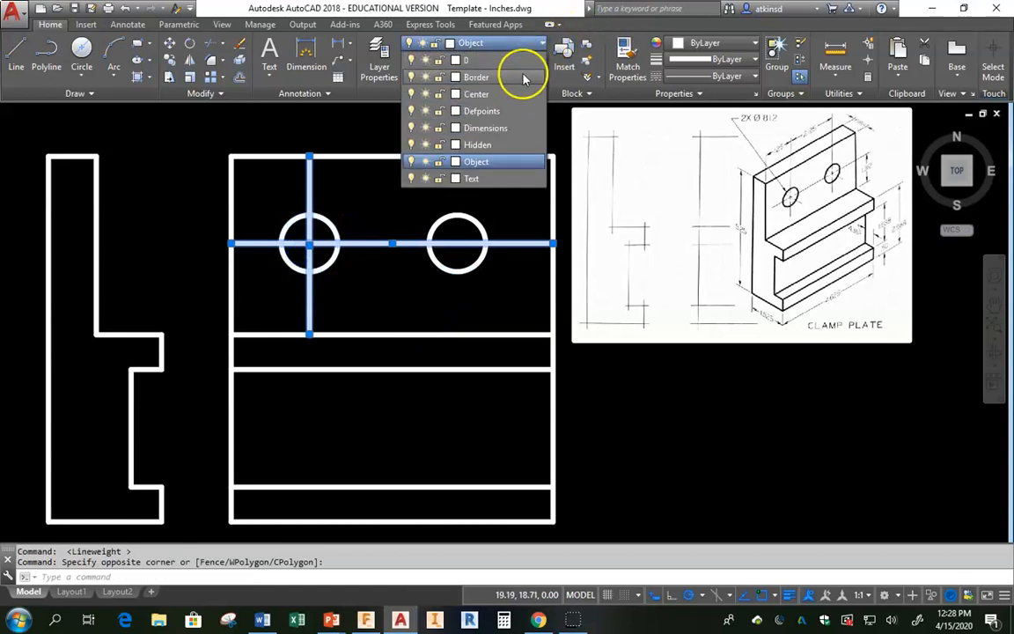
pyautogui.click(488, 94)
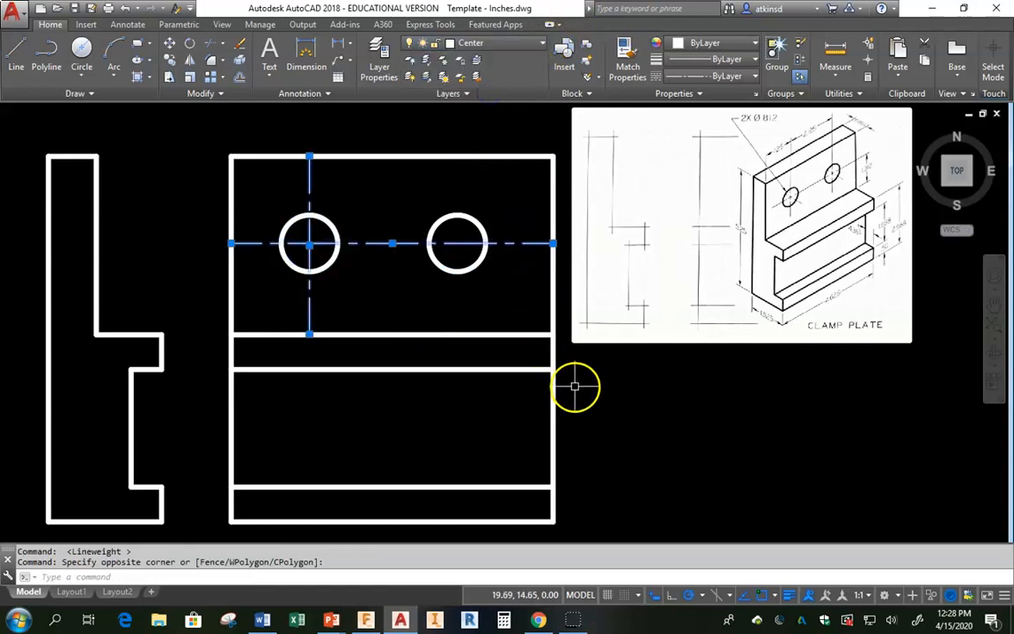
pyautogui.press('Escape')
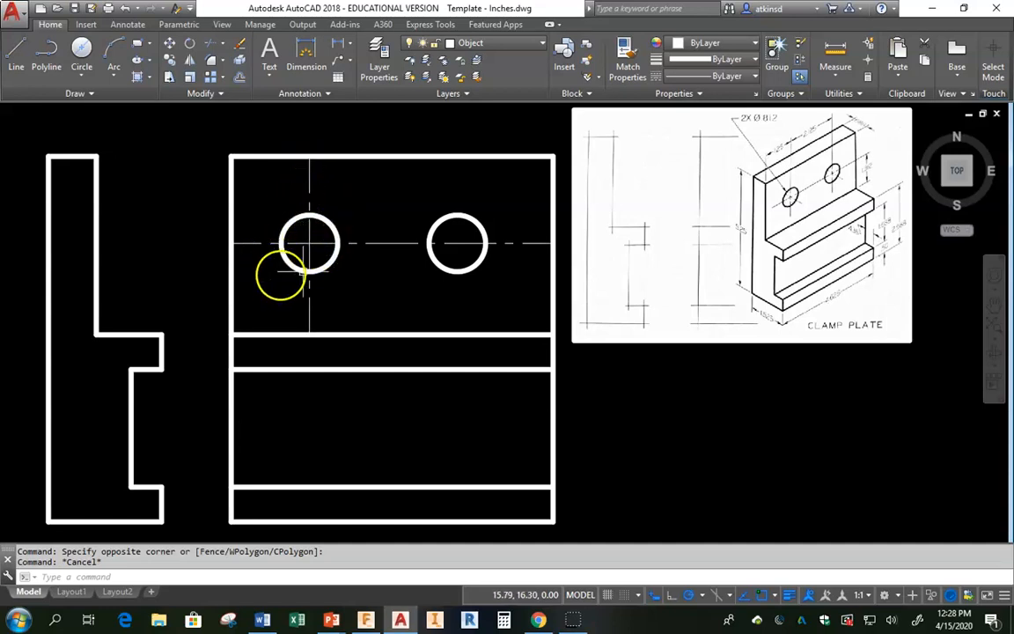
# Shorten the vertical centerline from above so its upper end extends .25 beyond the top of the left circle.
pyautogui.click(308, 181)
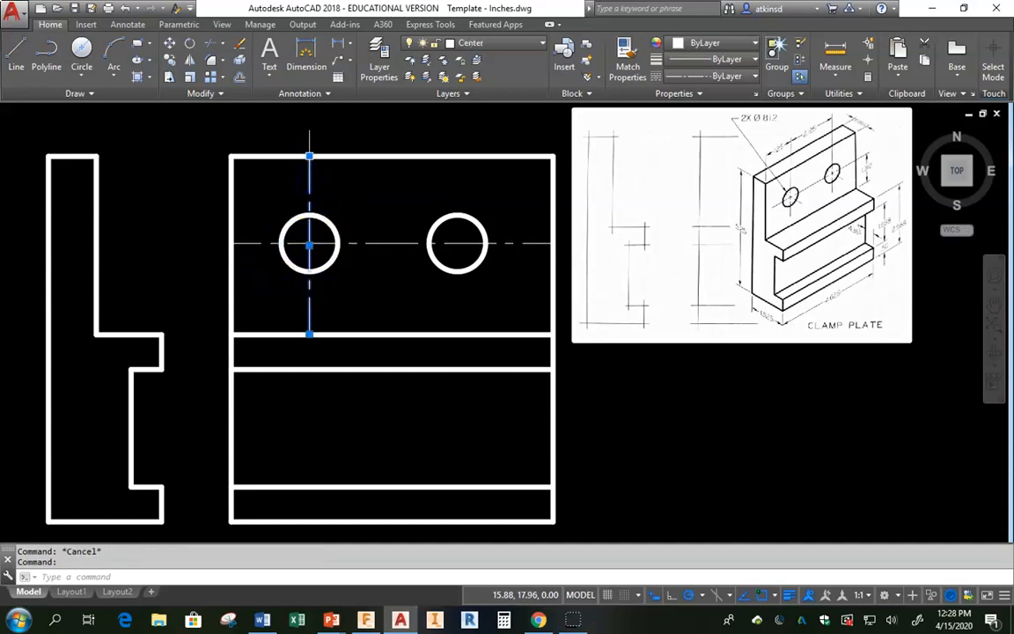
pyautogui.click(308, 156)
pyautogui.click(309, 214)
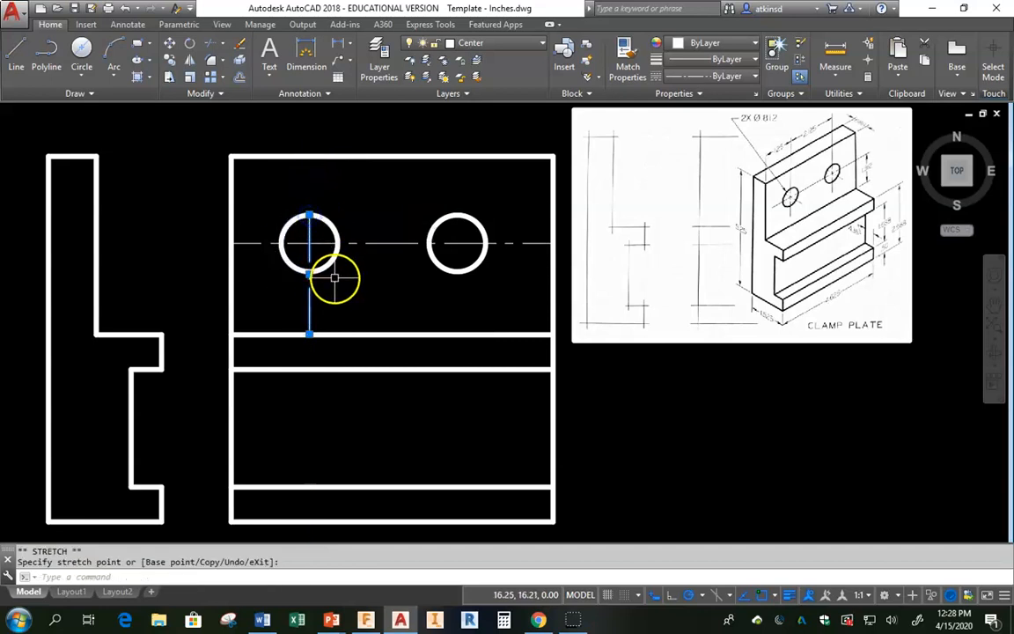
pyautogui.click(309, 214)
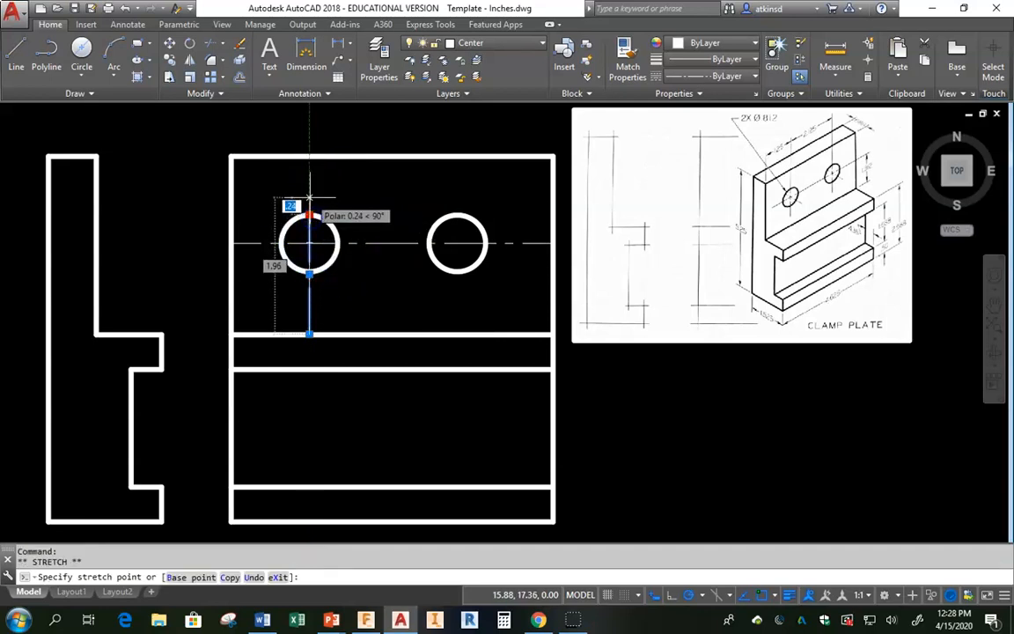
pyautogui.press('Return')
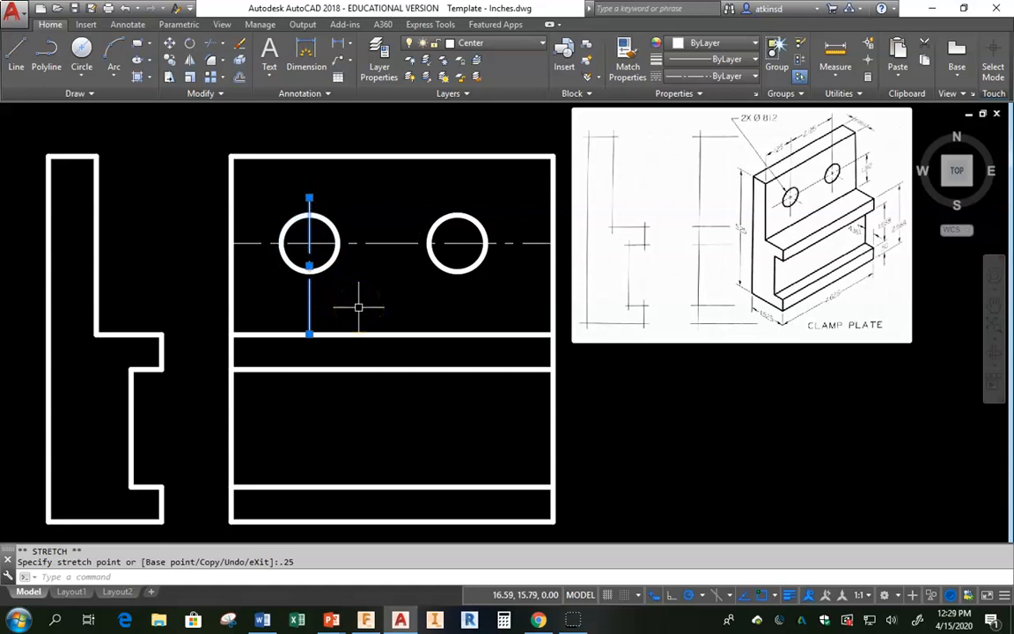
pyautogui.press('Escape')
# Offset the left hole's circle outward by .25 as a boundary for its centerlines.
pyautogui.click(238, 62)
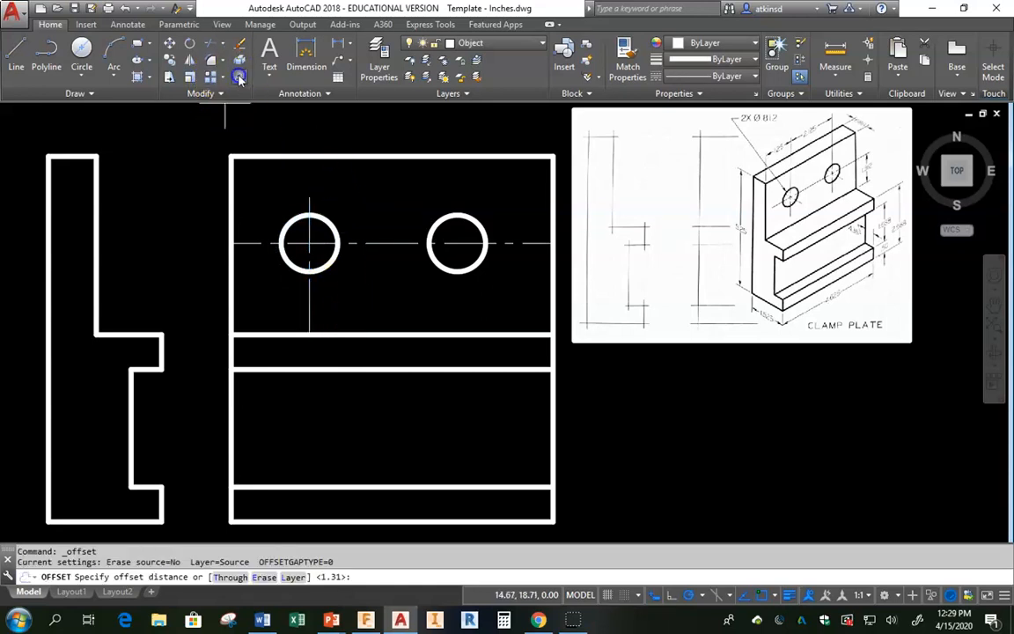
pyautogui.write('.25')
pyautogui.press('Return')
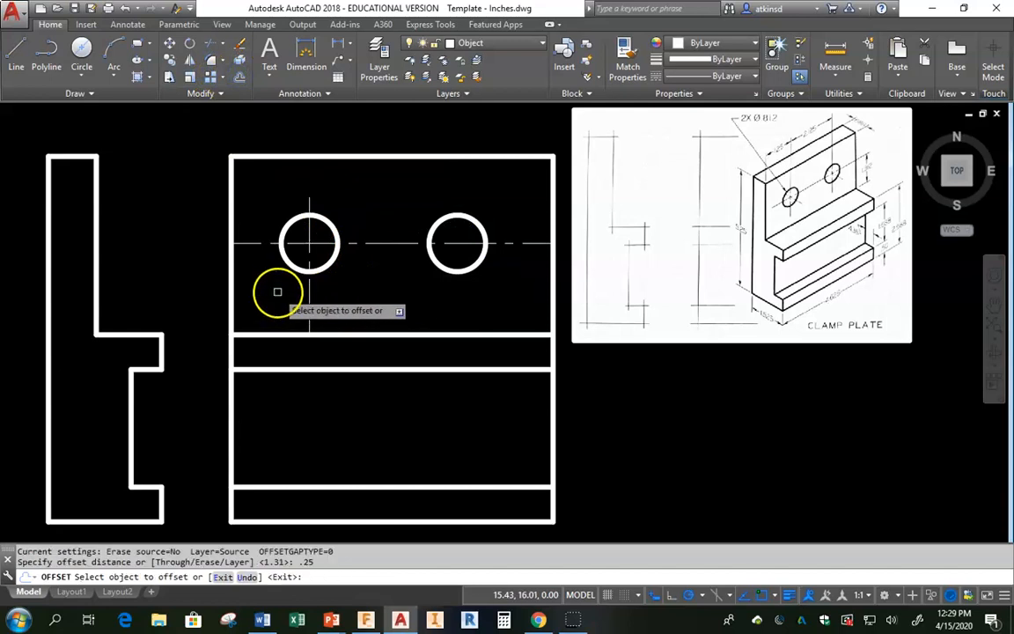
pyautogui.click(327, 218)
pyautogui.click(408, 185)
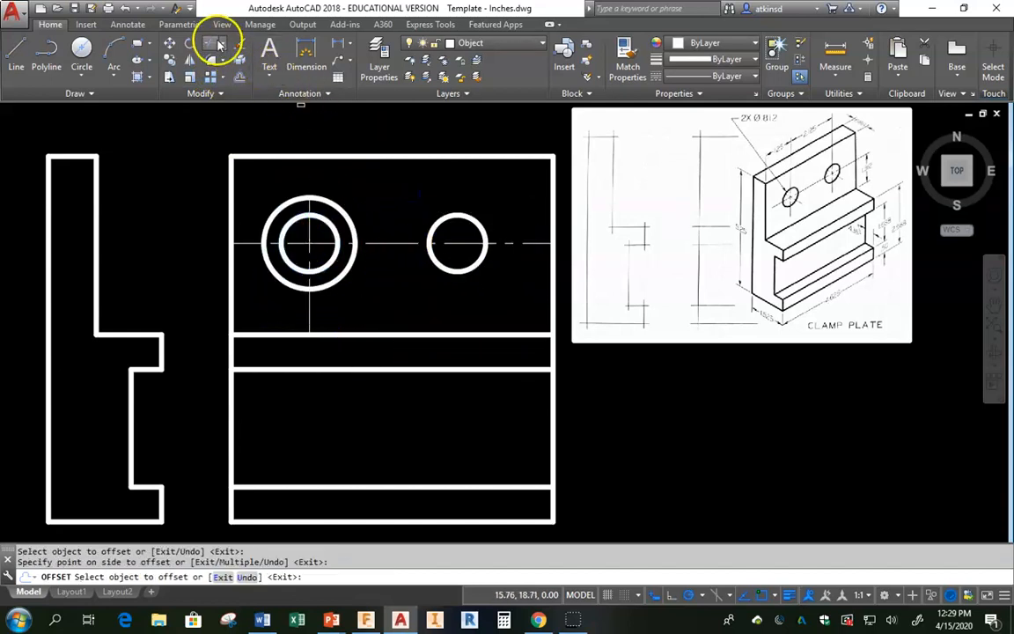
# Trim the vertical and horizontal centerlines outside the larger offset circle, using that circle as the cutting edge.
pyautogui.click(209, 46)
pyautogui.click(336, 204)
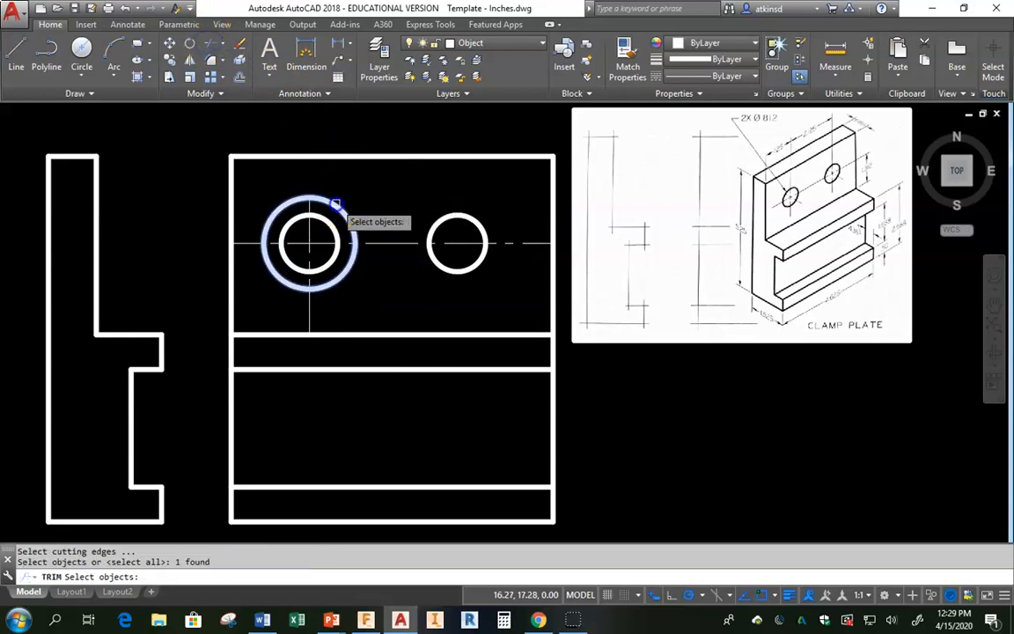
pyautogui.press('Return')
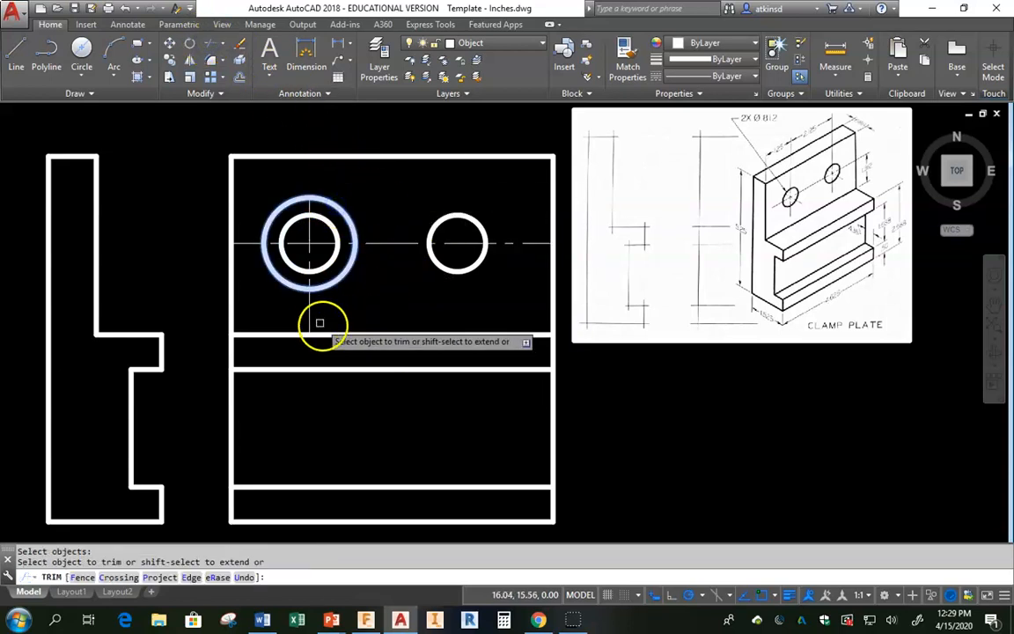
pyautogui.click(380, 310)
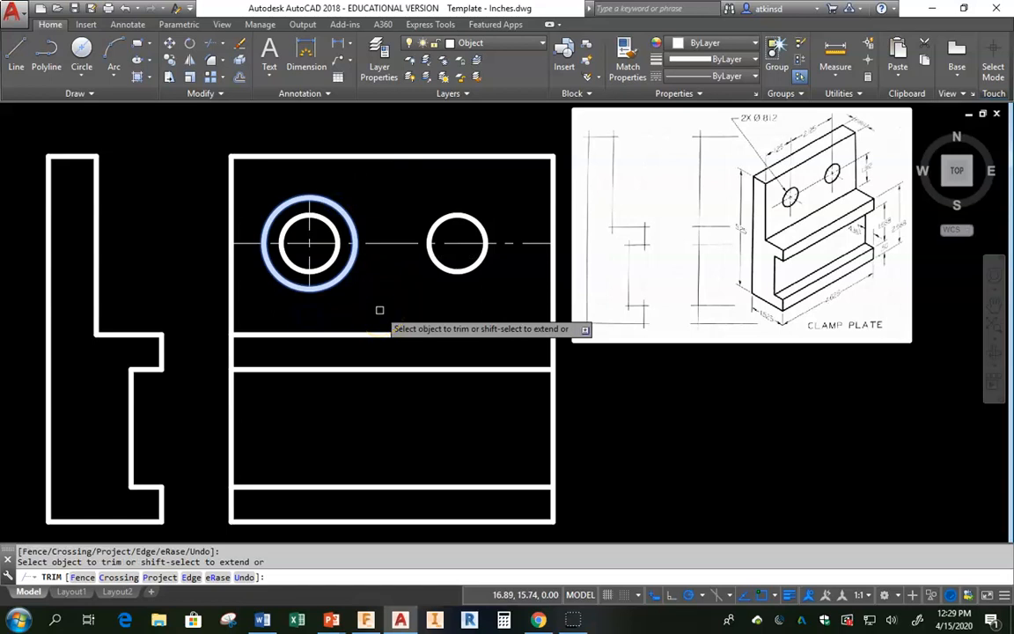
pyautogui.click(244, 241)
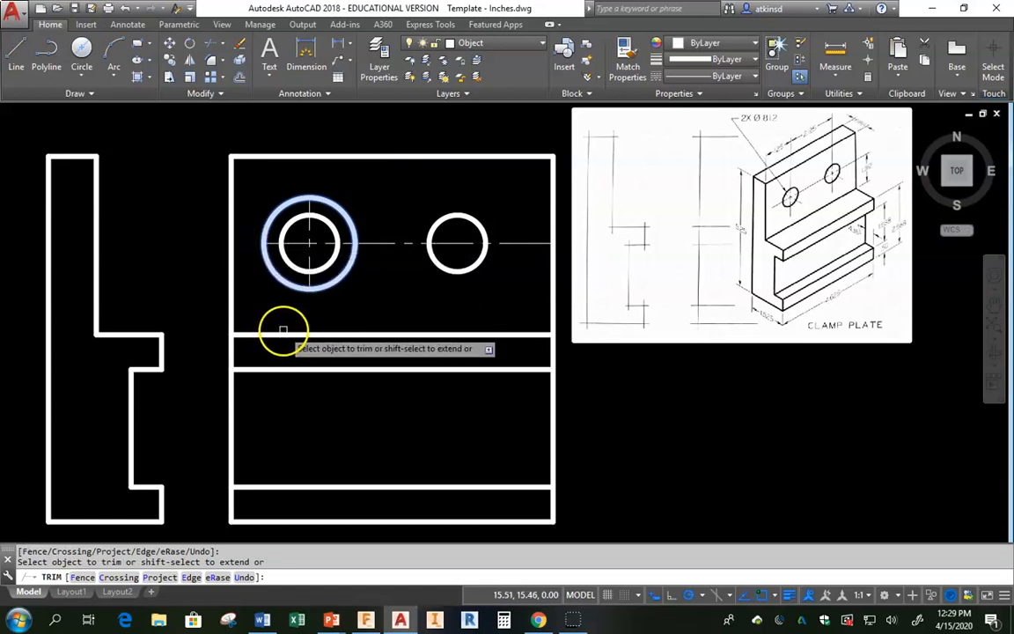
pyautogui.click(519, 242)
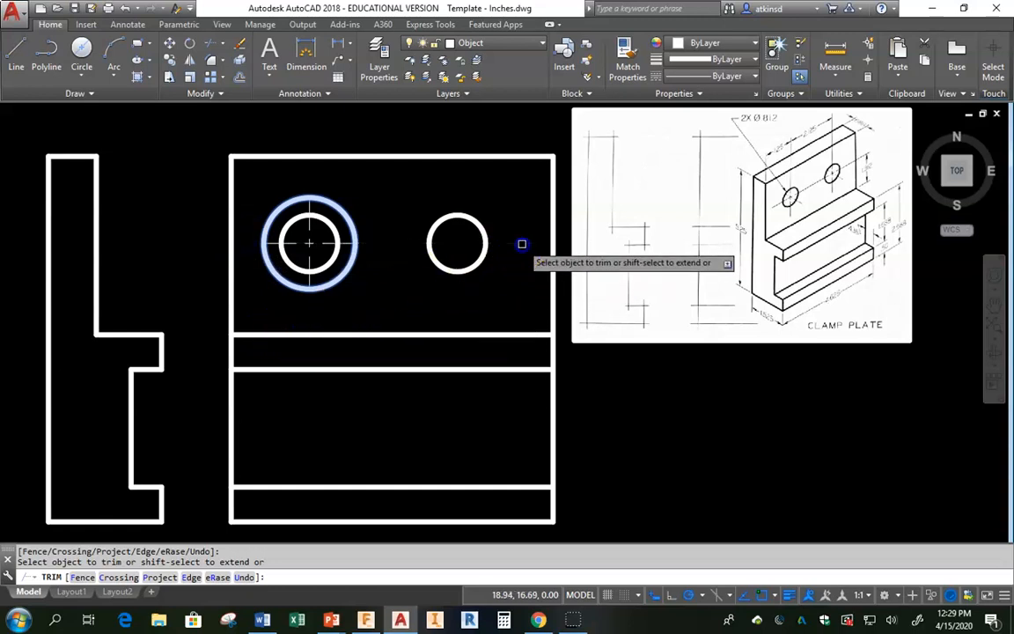
pyautogui.rightClick(403, 306)
pyautogui.press('Escape')
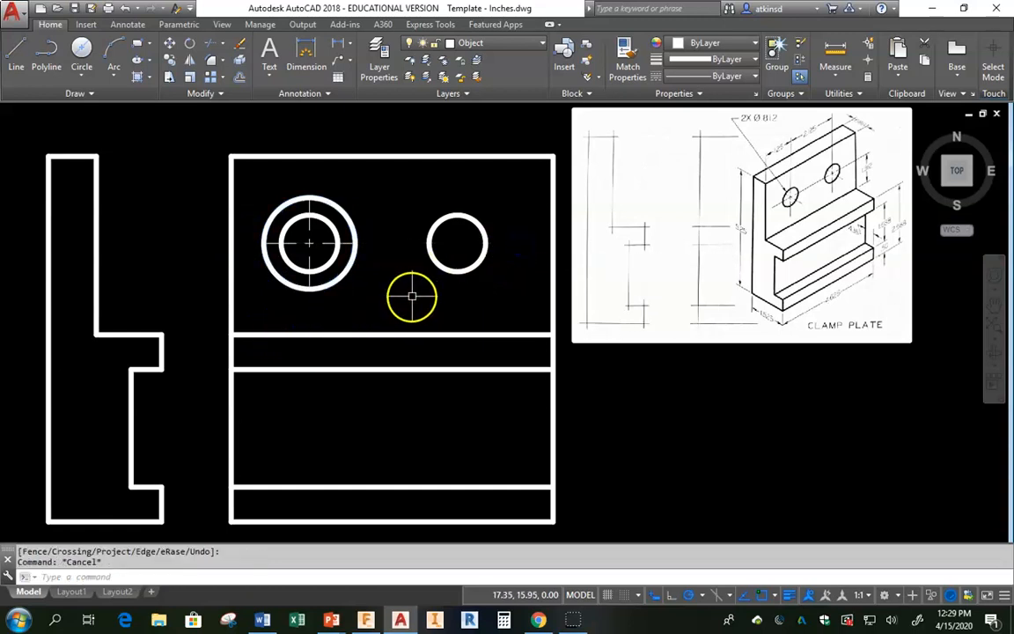
# Delete the larger offset circle around the left hole.
pyautogui.click(349, 221)
pyautogui.click(383, 331)
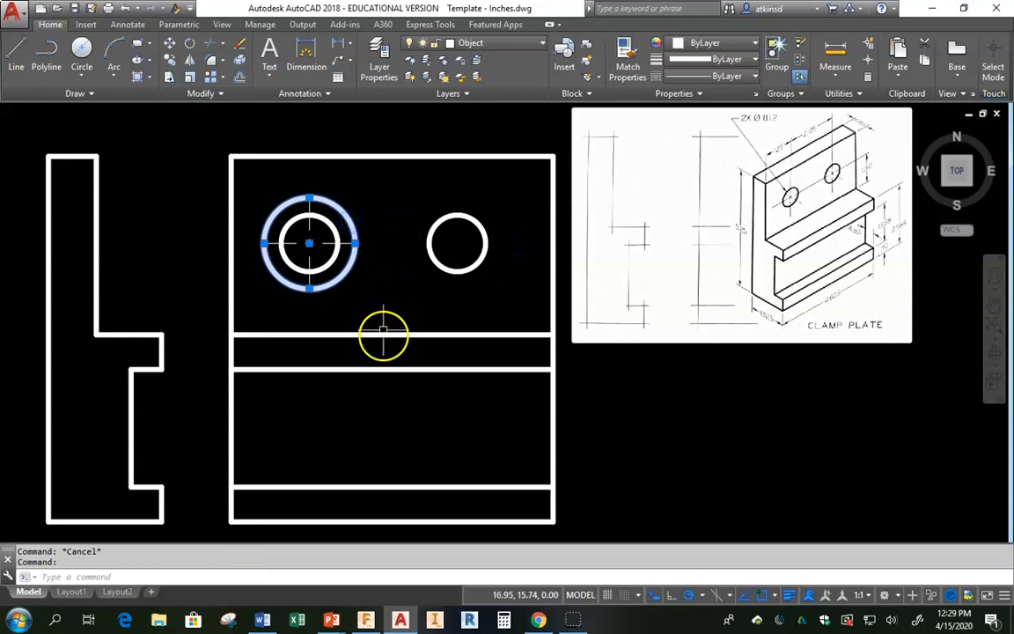
pyautogui.press('Delete')
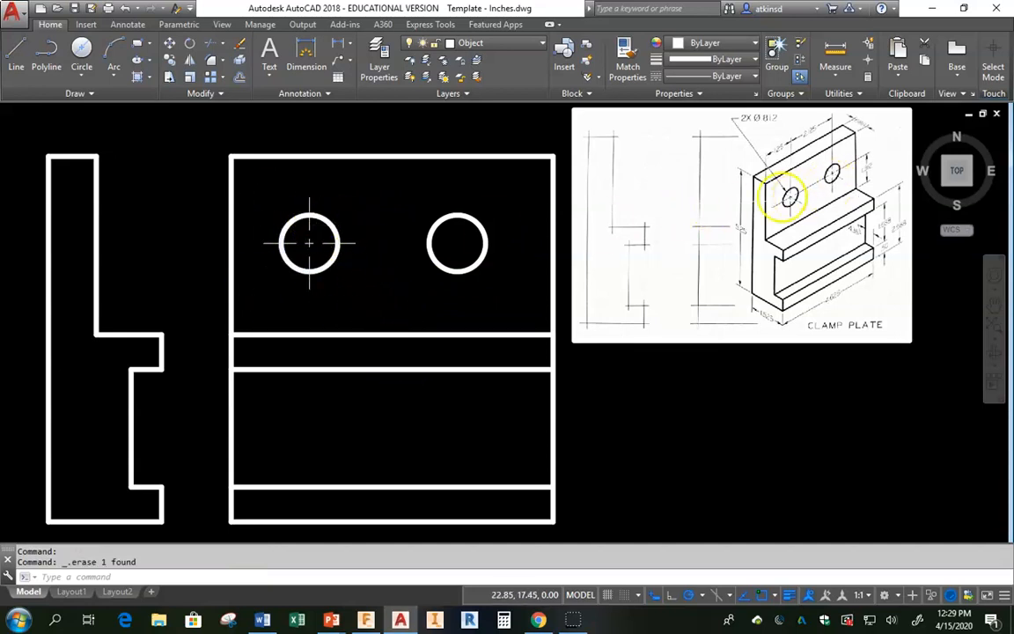
pyautogui.click(228, 620)
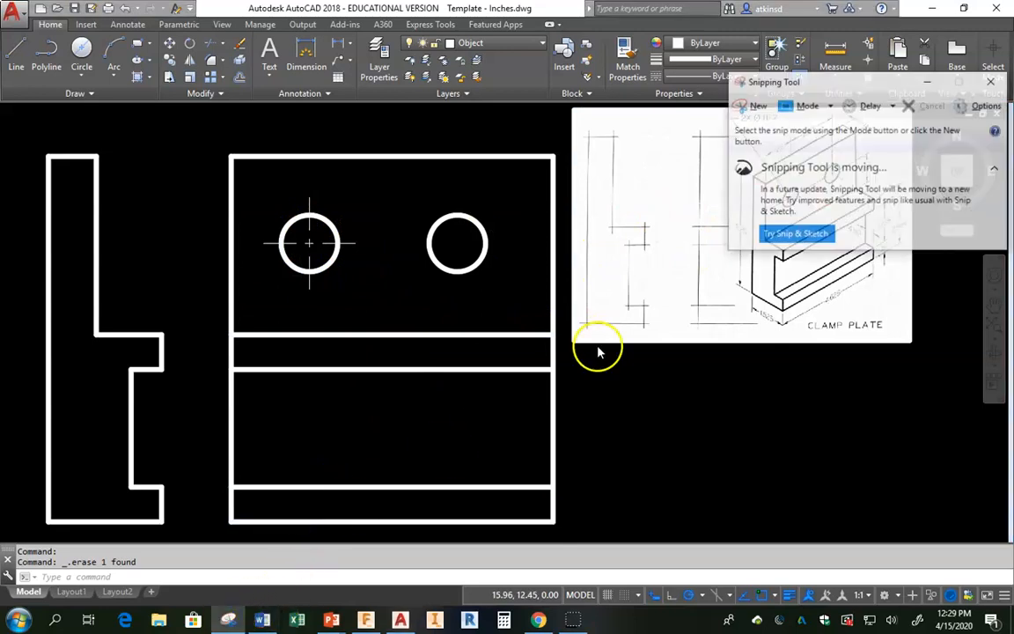
pyautogui.click(228, 620)
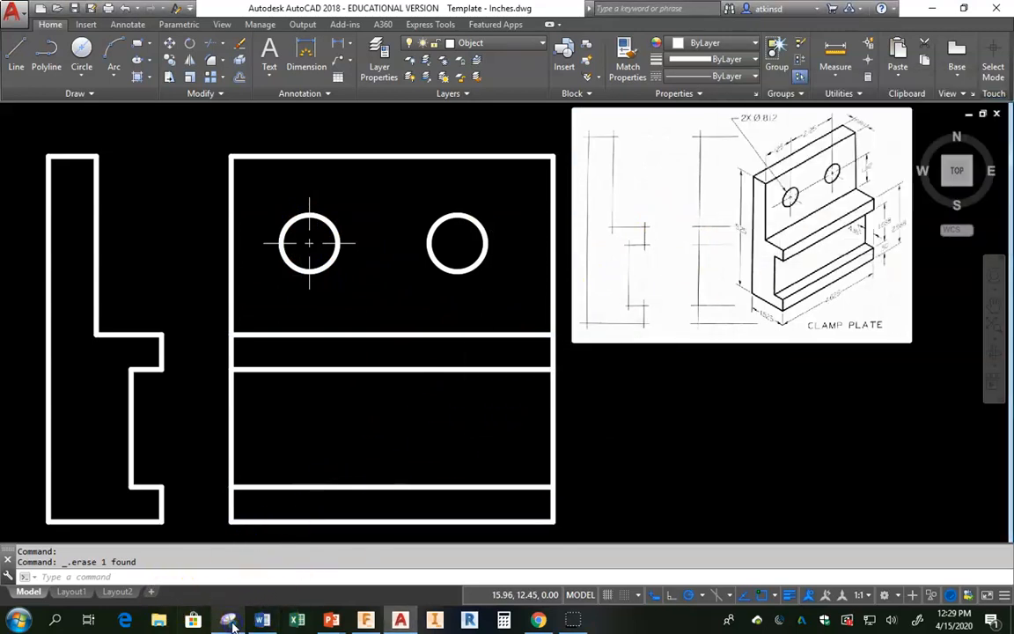
pyautogui.click(229, 619)
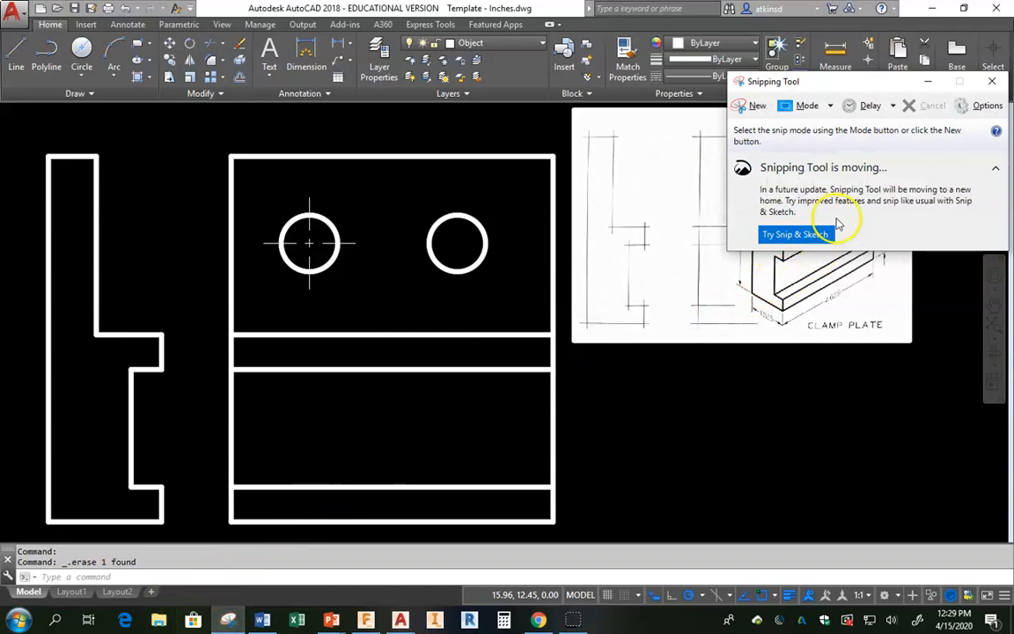
pyautogui.click(929, 81)
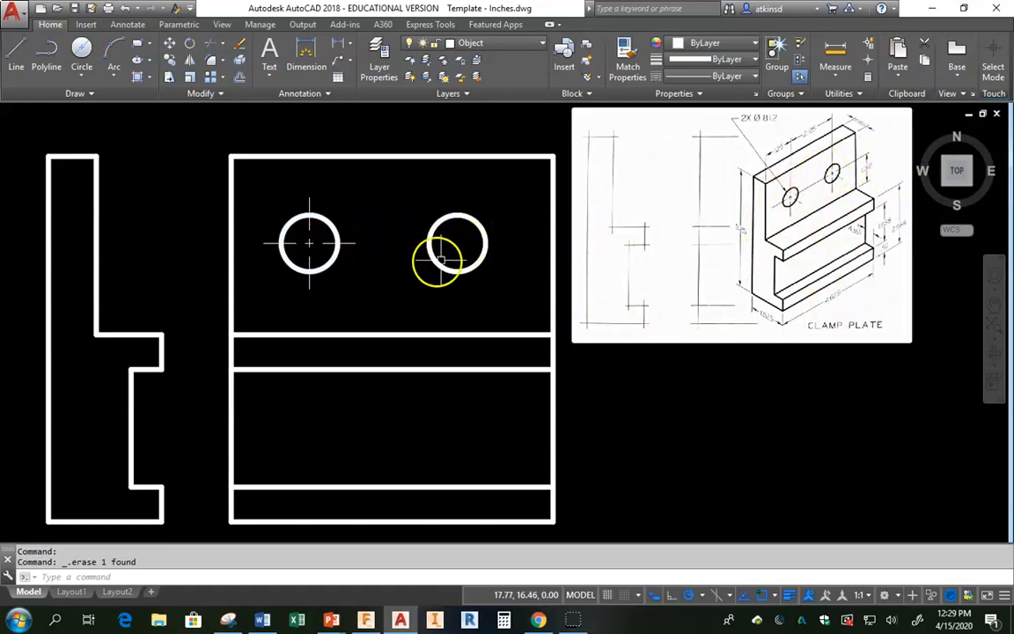
# Stretch the left hole's horizontal centerline through the right hole so it extends .25 beyond the right circle.
pyautogui.click(352, 244)
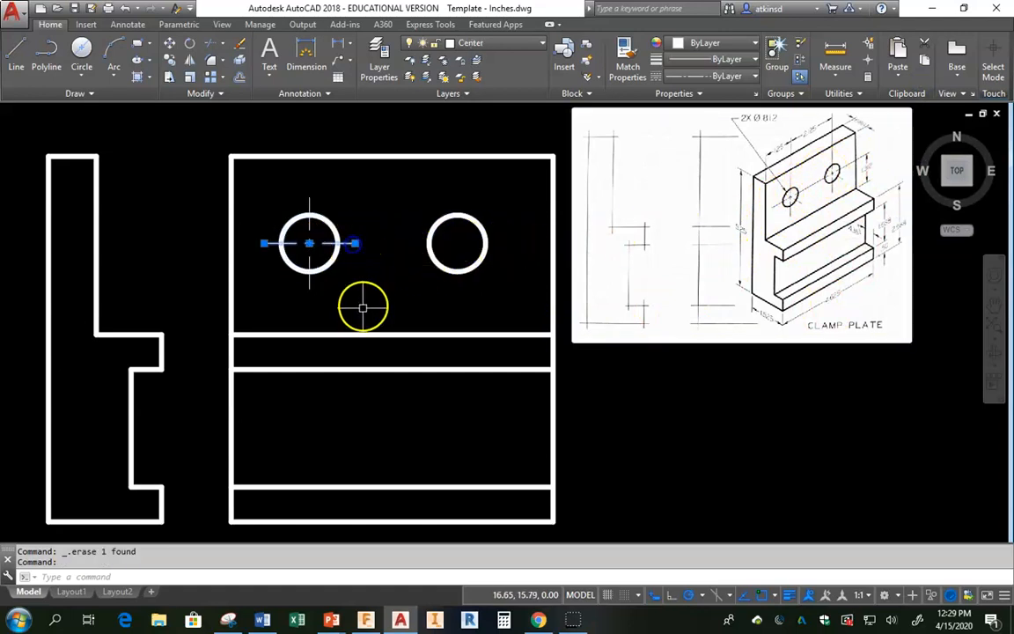
pyautogui.click(354, 243)
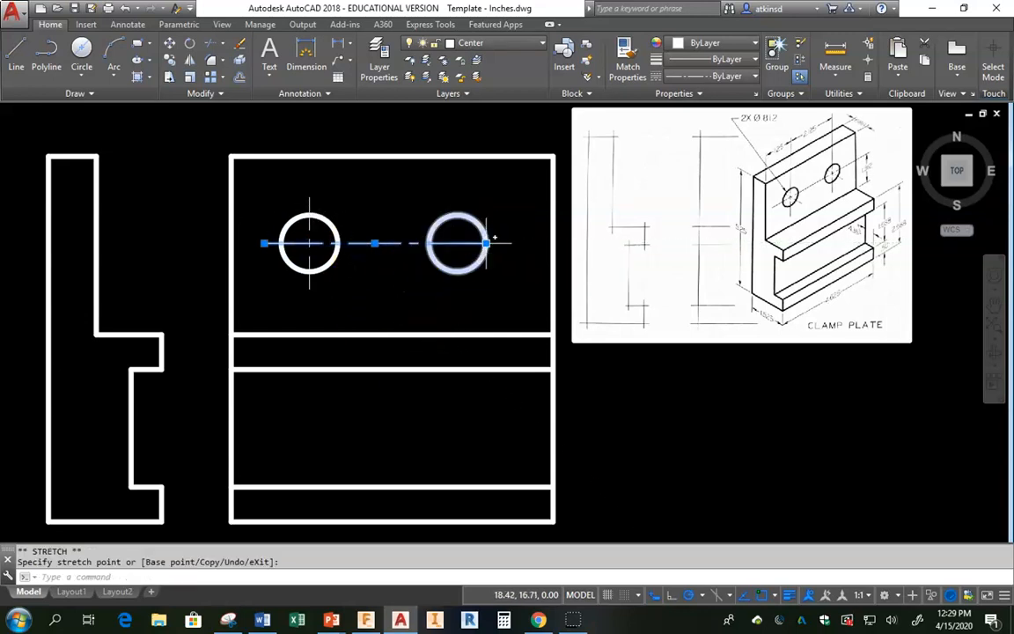
pyautogui.click(487, 242)
pyautogui.write('.2')
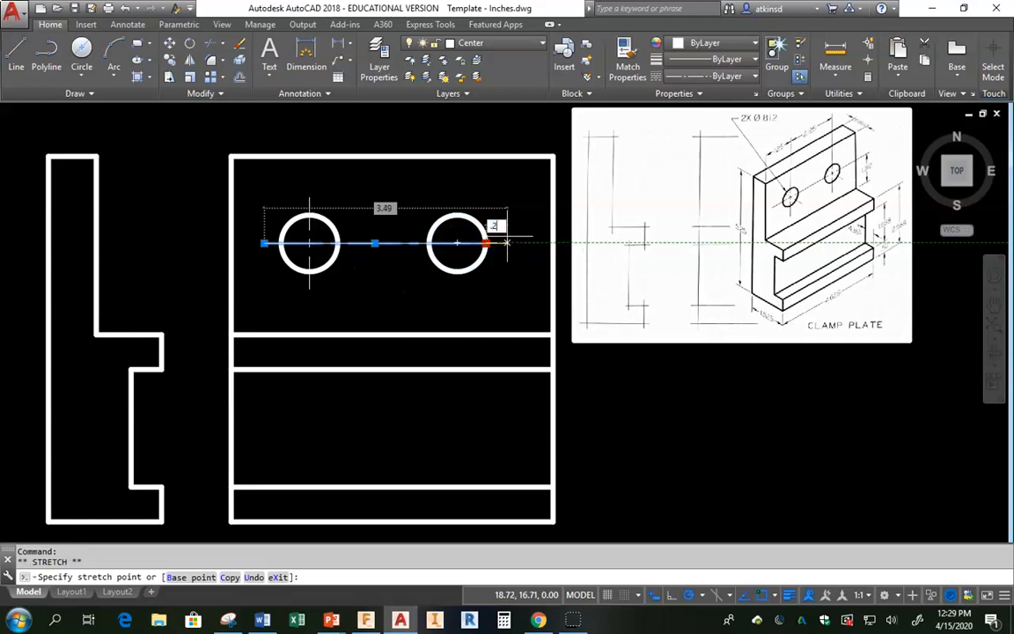
pyautogui.write('5')
pyautogui.press('Return')
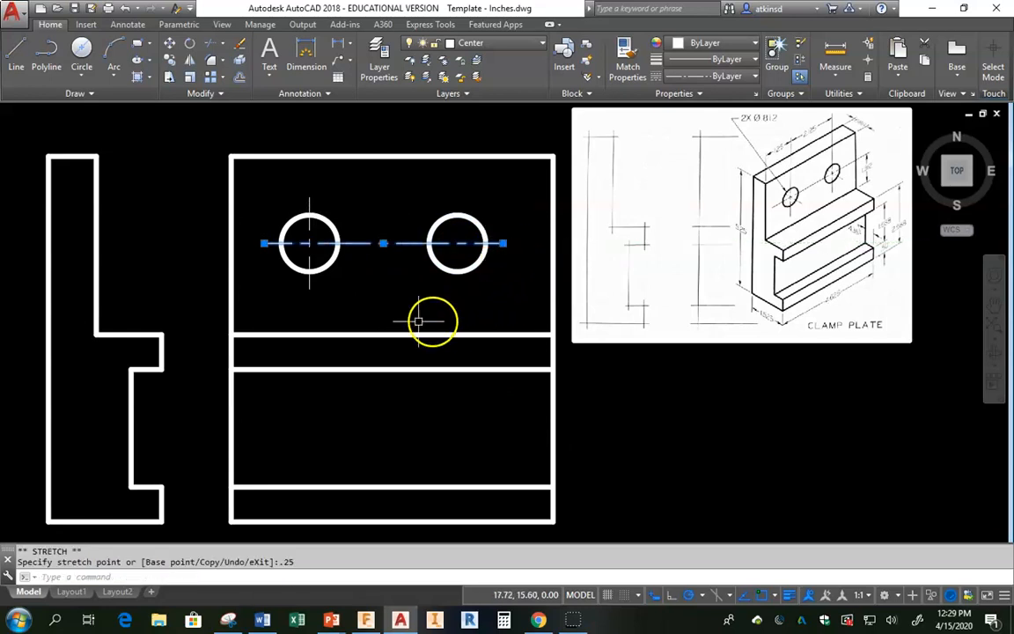
pyautogui.press('Escape')
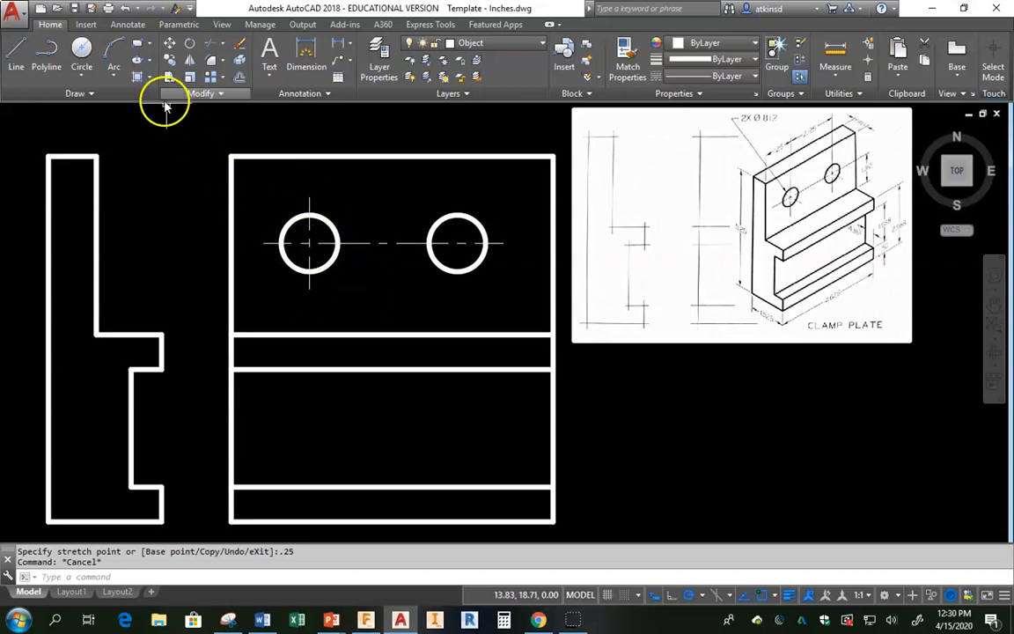
# Copy the left hole's vertical centerline from that circle's center to the right circle's center.
pyautogui.click(170, 59)
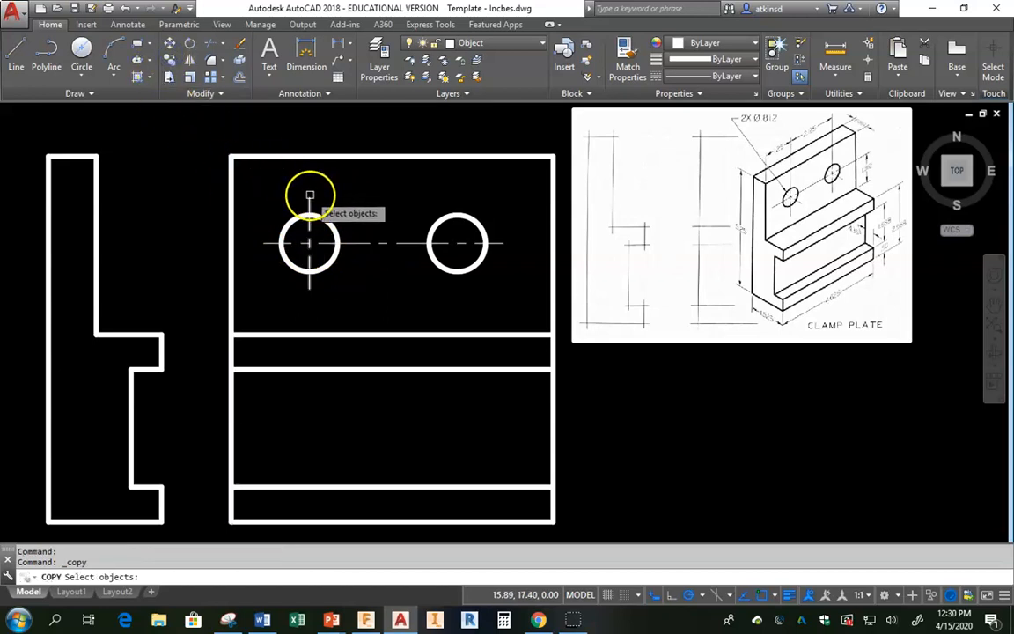
pyautogui.click(309, 195)
pyautogui.press('Return')
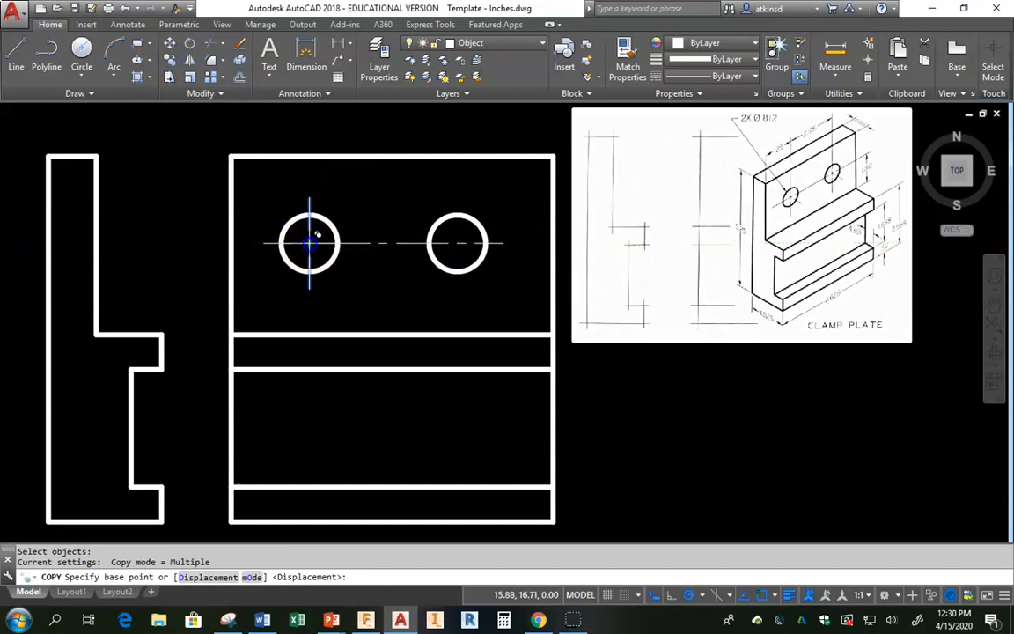
pyautogui.click(309, 242)
pyautogui.click(459, 242)
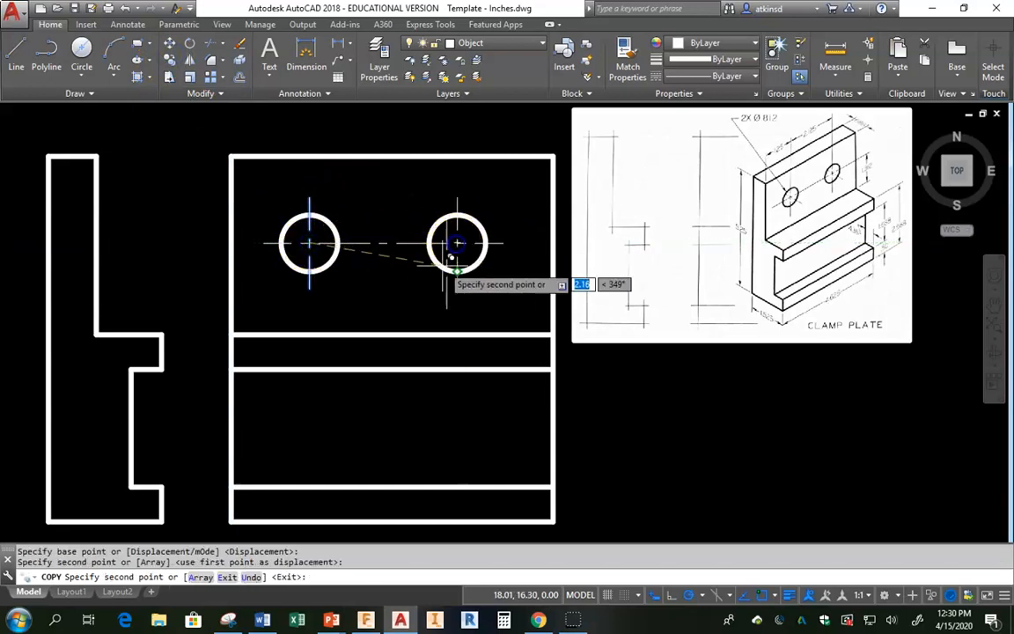
pyautogui.press('Escape')
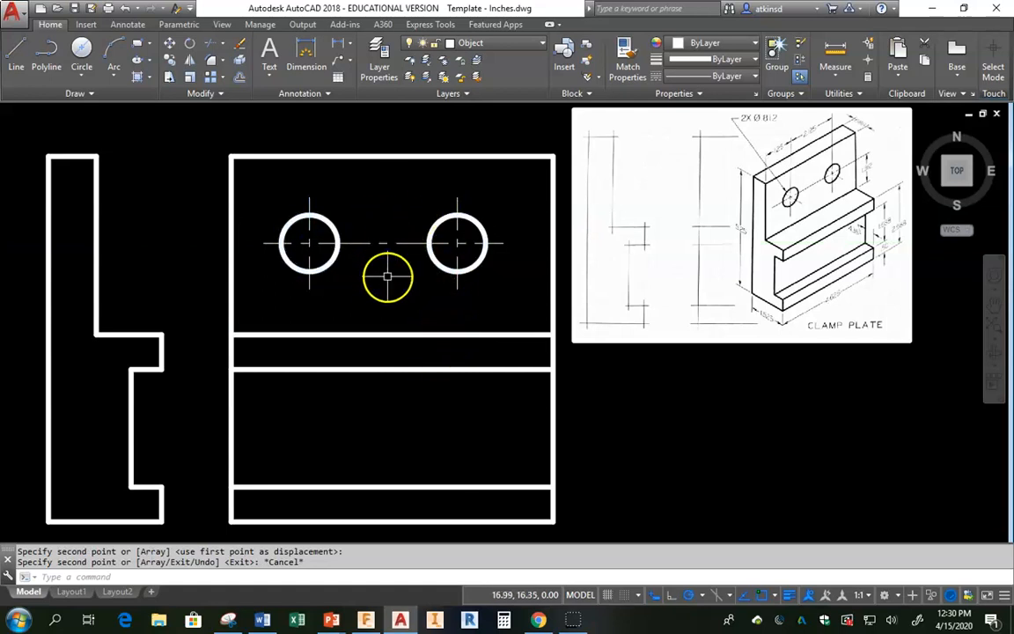
# Make the Hidden layer current and draw the hole's upper hidden line across the side view, level with the left circle's top quadrant.
pyautogui.moveTo(388, 292)
pyautogui.mouseDown(button='middle')
pyautogui.moveTo(396, 272)
pyautogui.moveTo(390, 293)
pyautogui.mouseUp(button='middle')
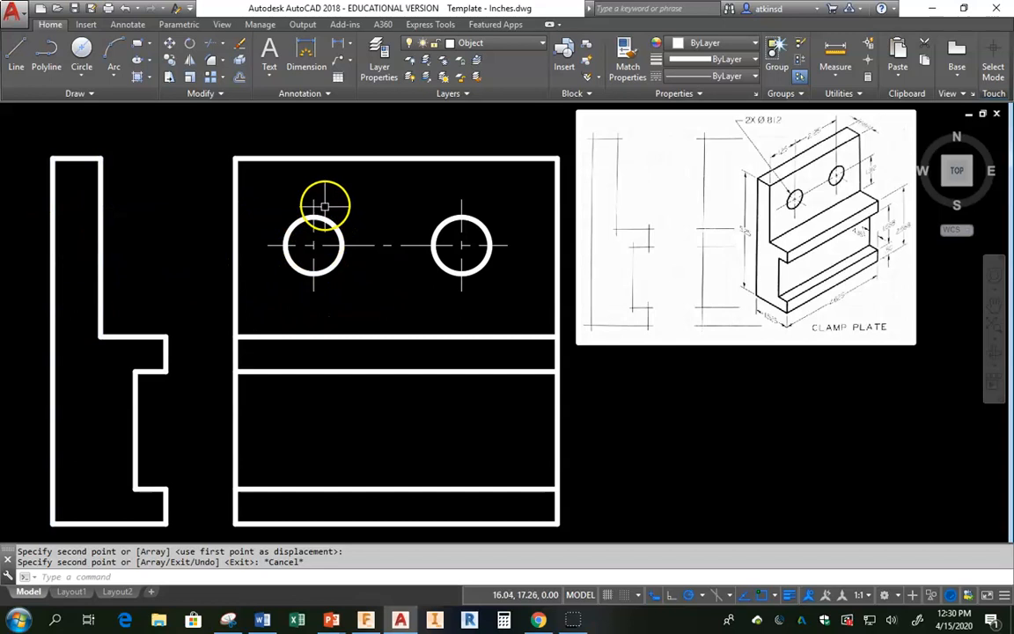
pyautogui.click(513, 49)
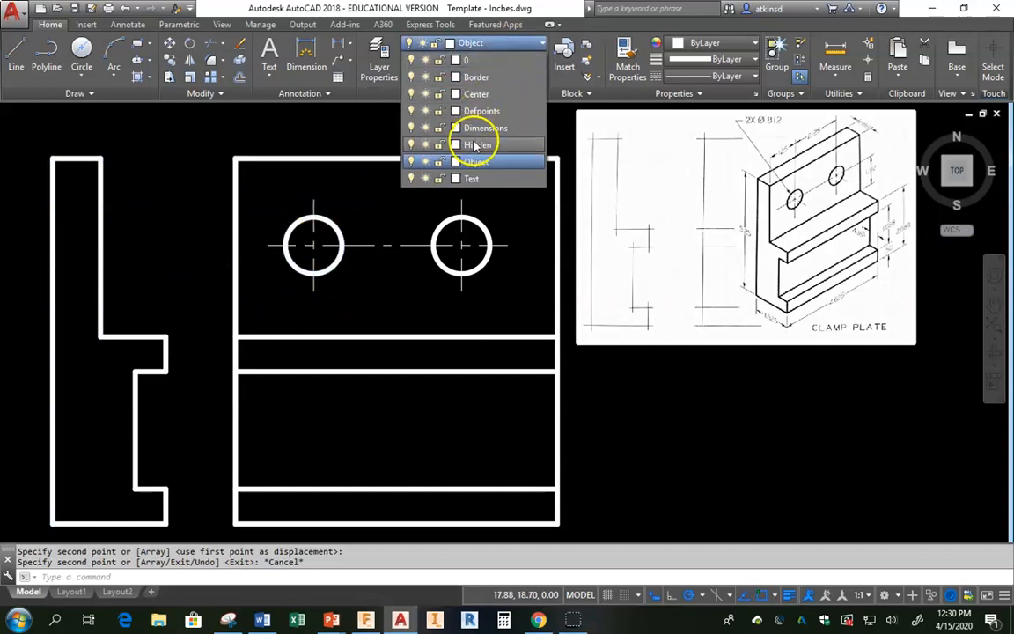
pyautogui.click(475, 145)
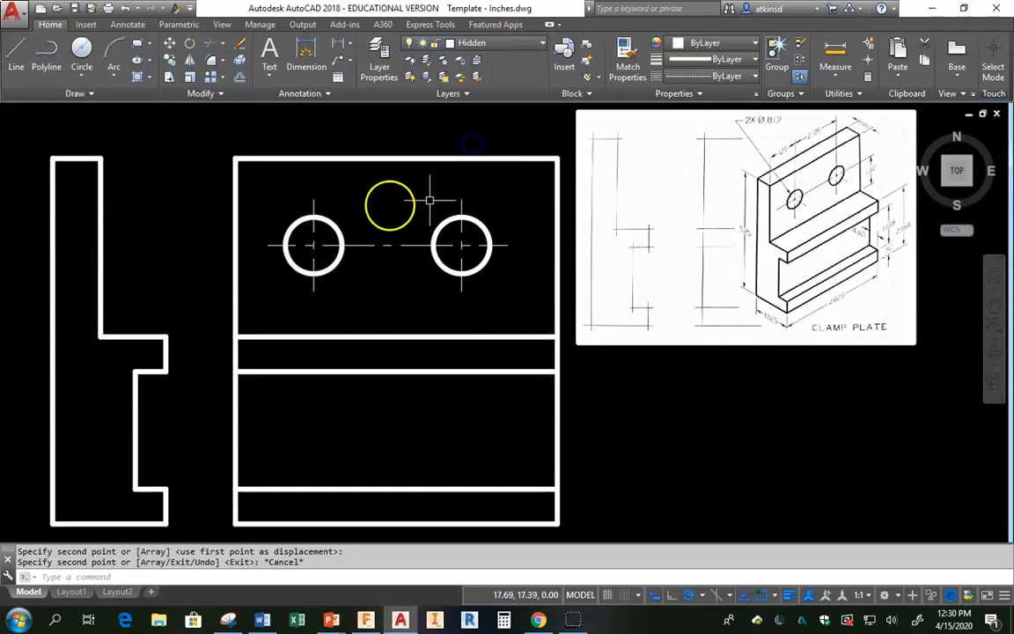
pyautogui.click(14, 53)
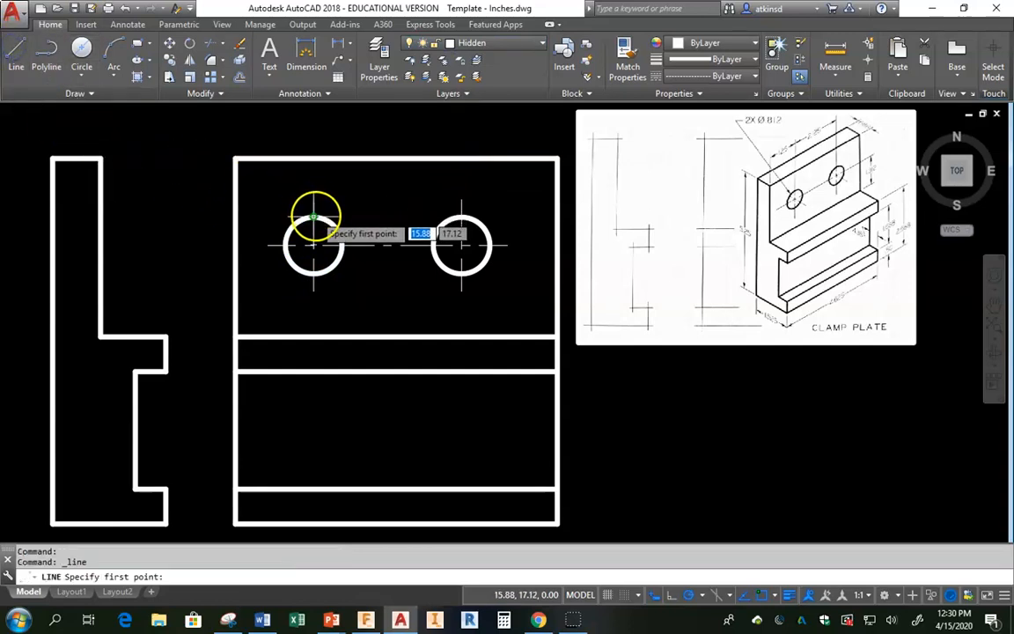
pyautogui.click(102, 217)
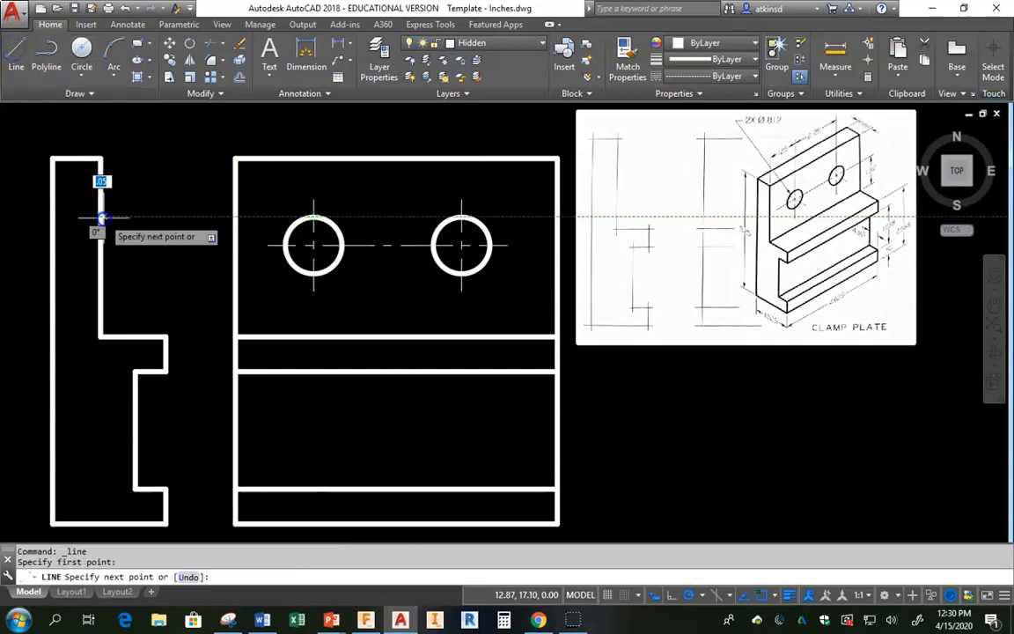
pyautogui.click(54, 218)
pyautogui.press('Return')
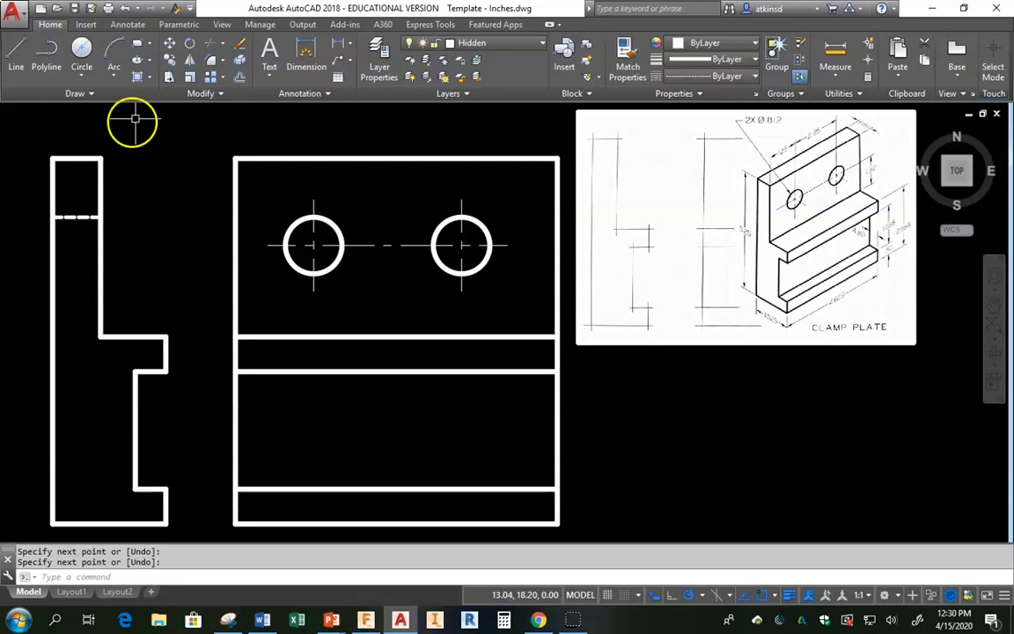
# Try drawing the hole's lower hidden line across the side view, level with the left circle's bottom quadrant, and undo it.
pyautogui.click(16, 53)
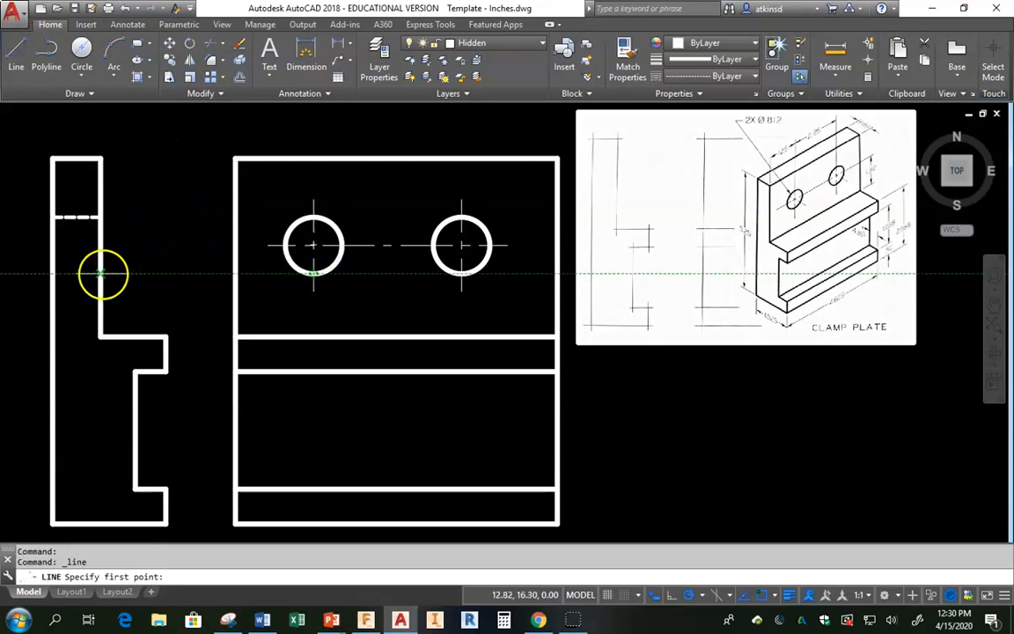
pyautogui.click(100, 274)
pyautogui.click(52, 274)
pyautogui.press('Escape')
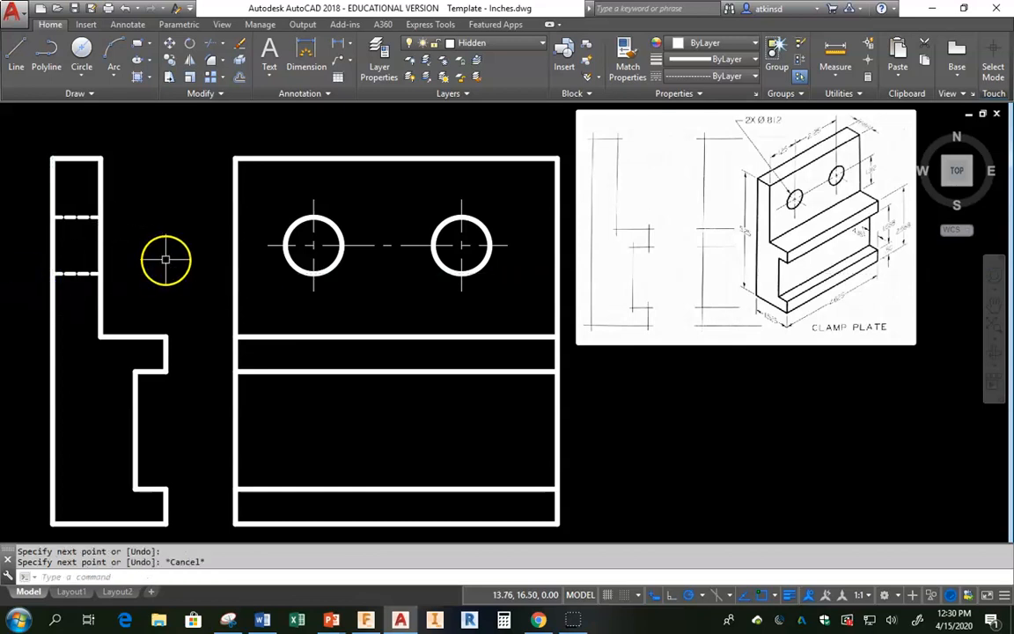
pyautogui.click(124, 9)
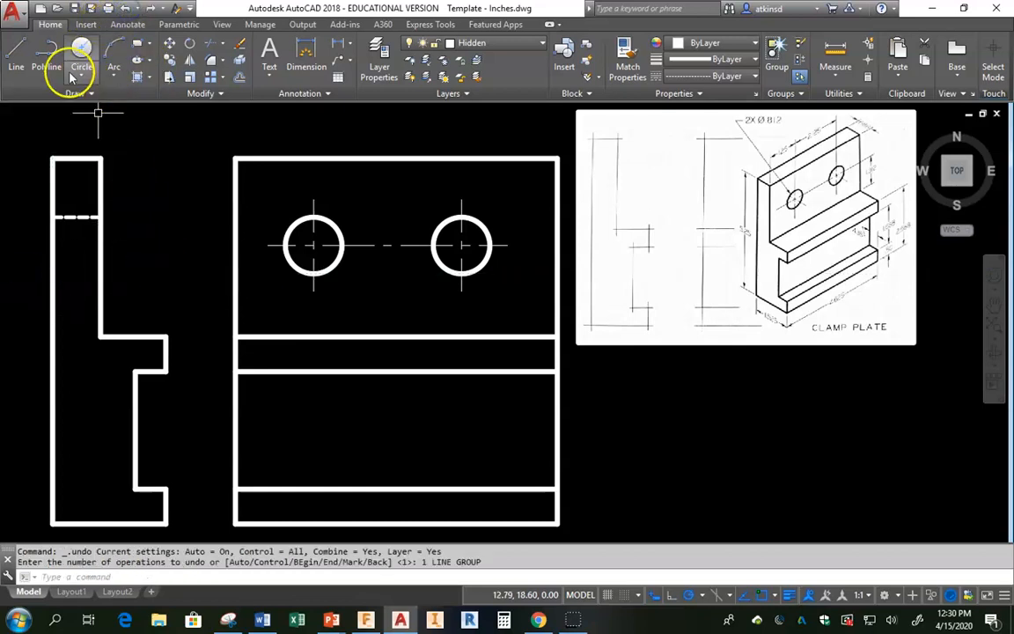
# Try copying the upper hidden line down from the left circle's top quadrant to its bottom quadrant, and undo the copy.
pyautogui.click(170, 60)
pyautogui.click(77, 216)
pyautogui.press('Return')
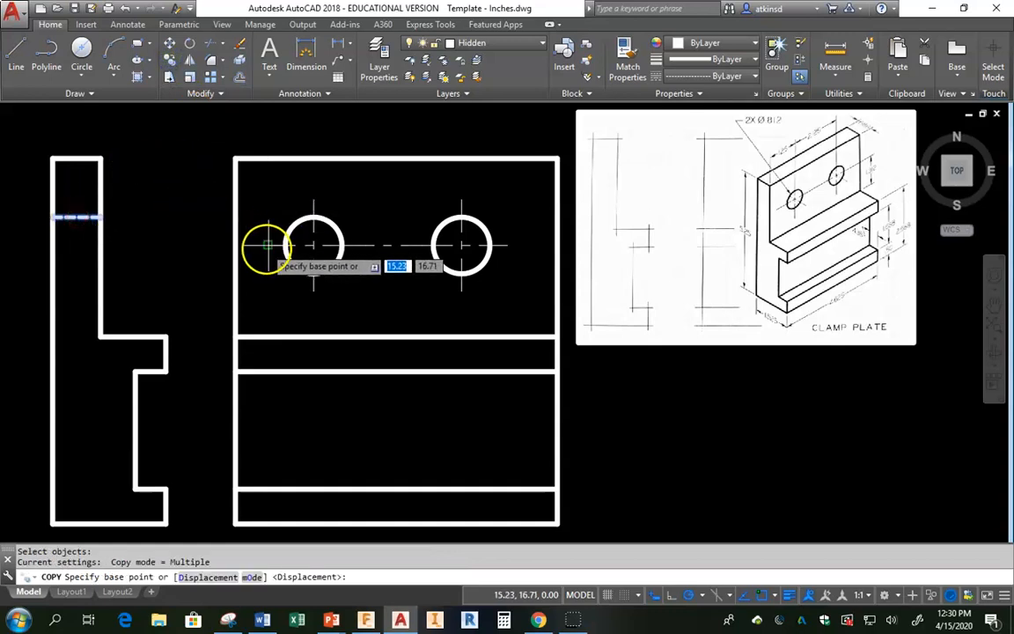
pyautogui.click(315, 217)
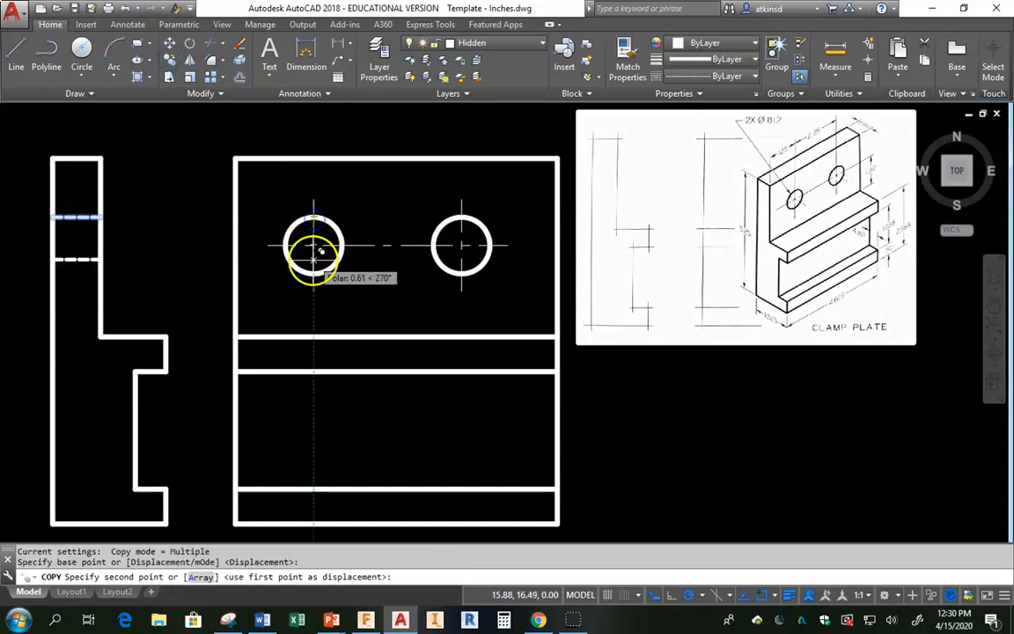
pyautogui.press('Escape')
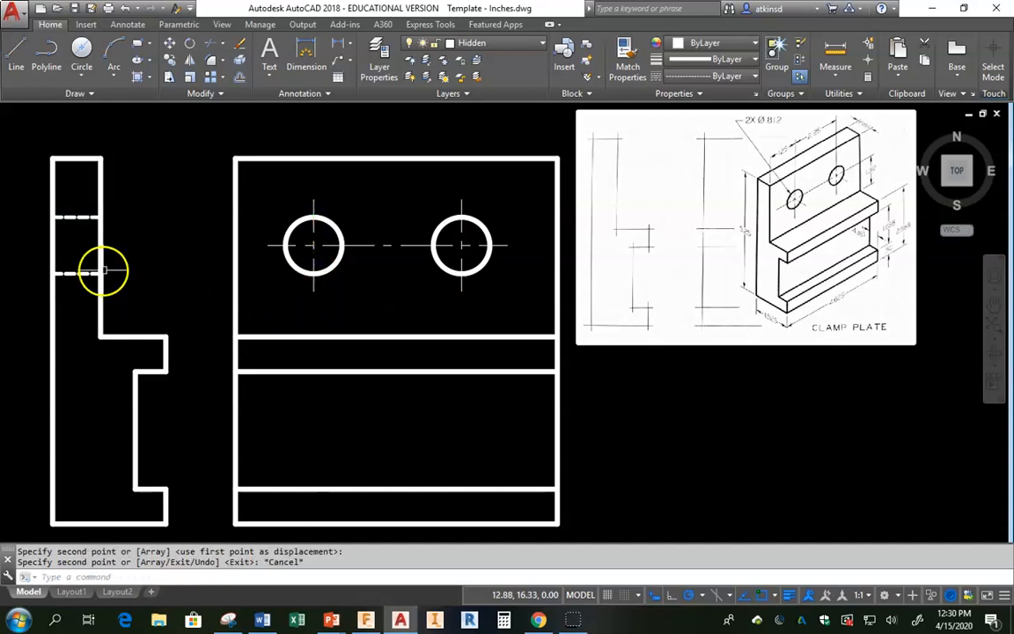
pyautogui.click(125, 8)
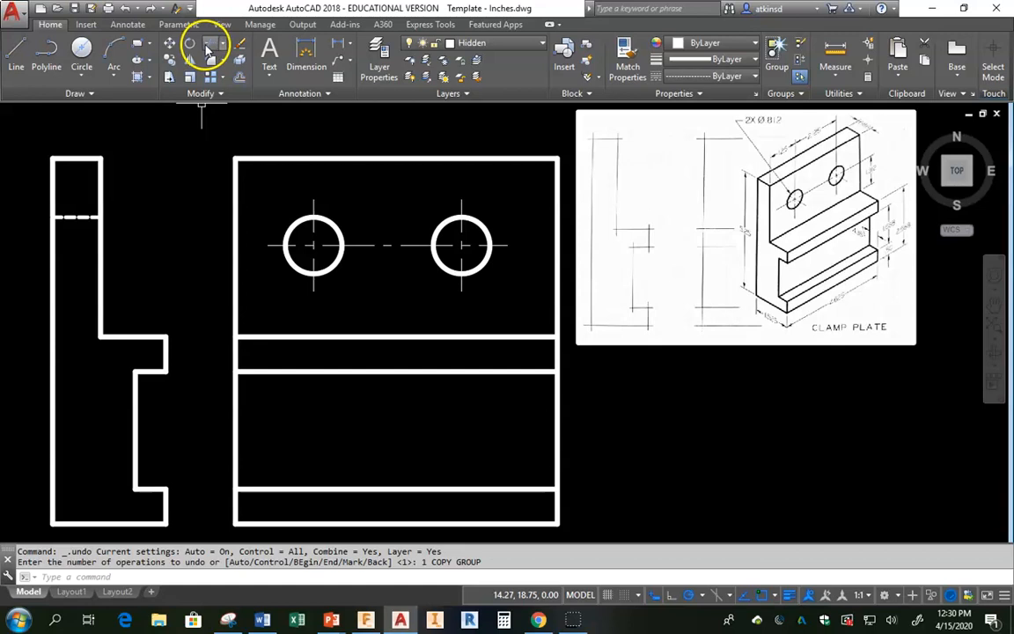
# Mirror the side view's upper hidden line about the holes' horizontal centerline, keeping the source line.
pyautogui.click(194, 66)
pyautogui.click(83, 216)
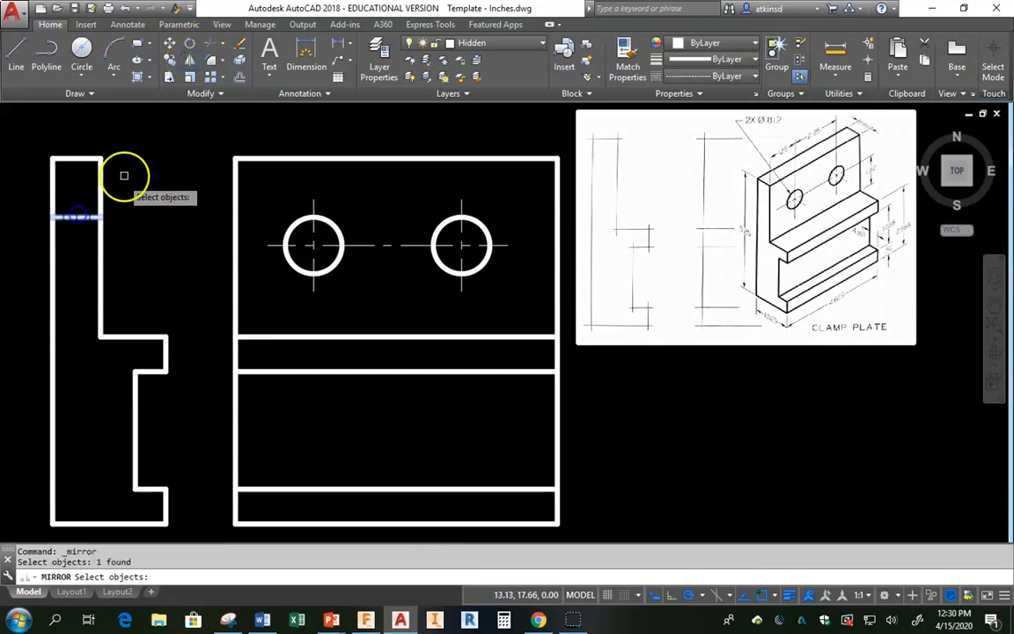
pyautogui.press('Return')
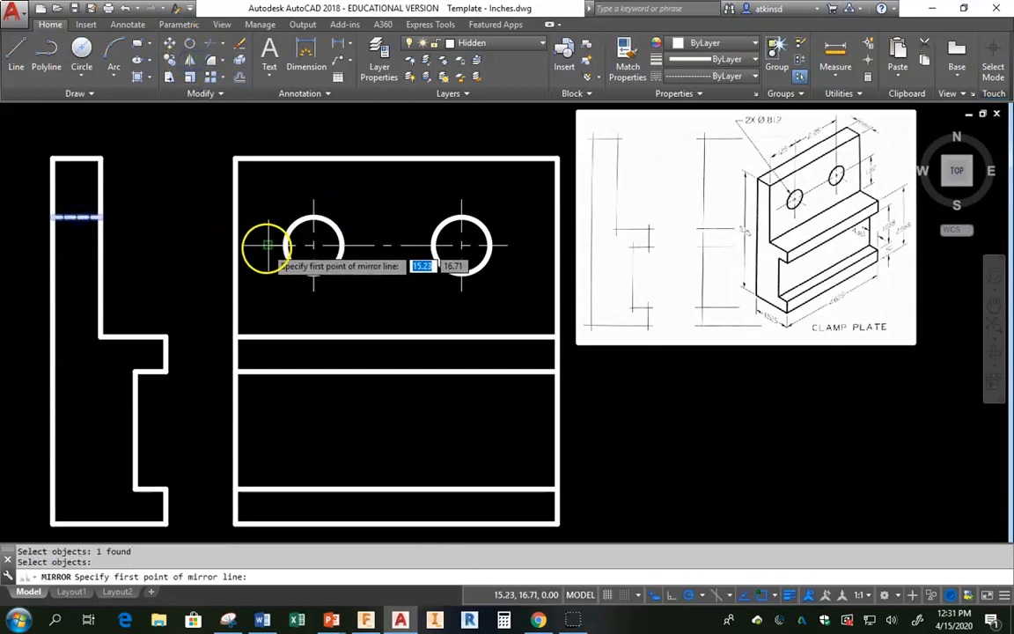
pyautogui.click(268, 246)
pyautogui.click(197, 246)
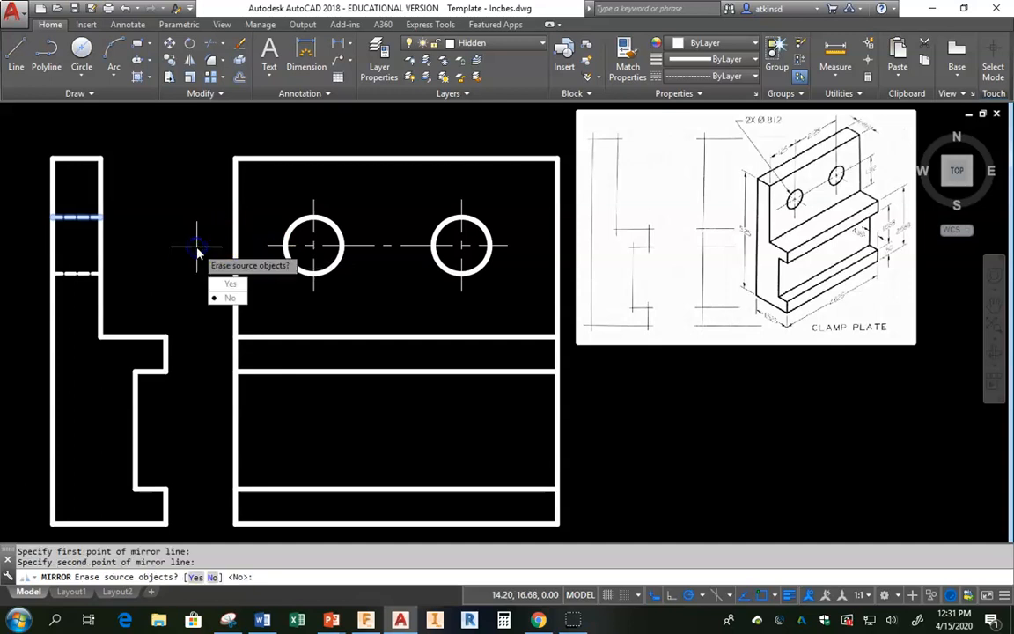
pyautogui.click(229, 300)
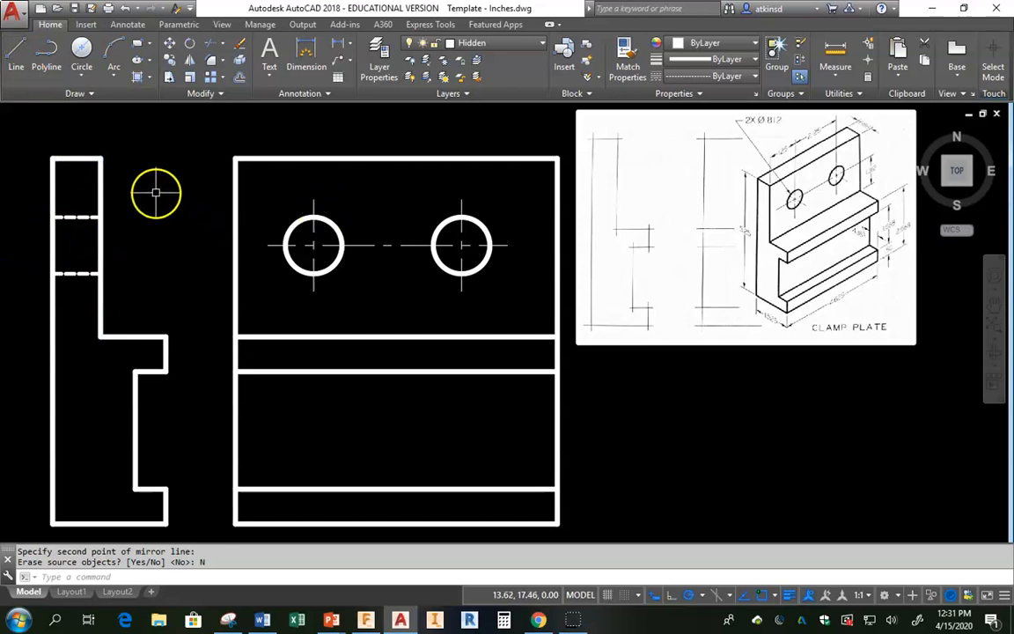
# Copy the horizontal centerline to the side view, from the left circle's left quadrant to the side view's left edge.
pyautogui.click(171, 61)
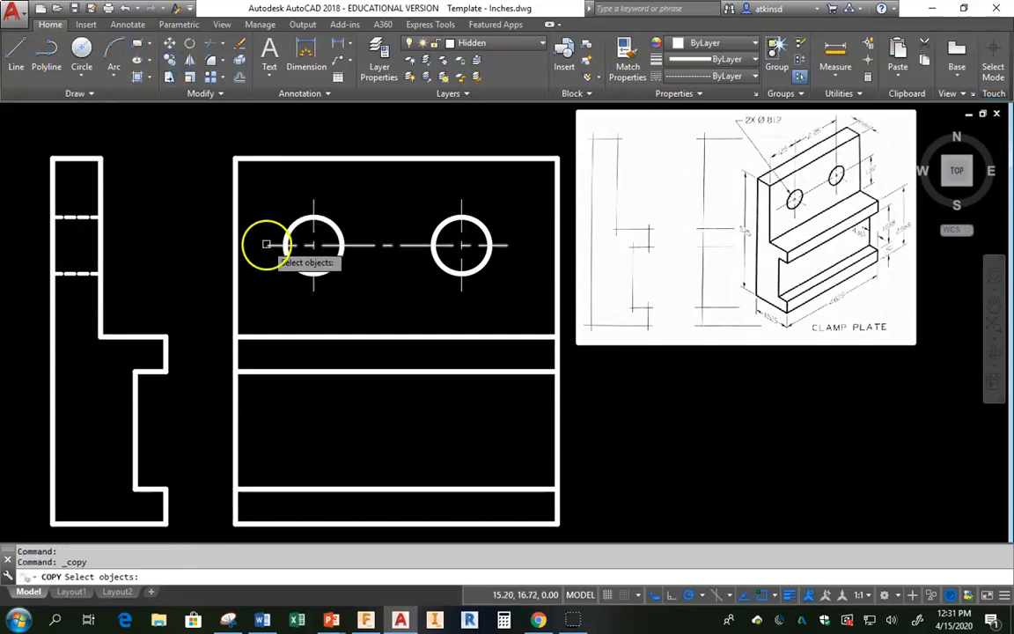
pyautogui.click(264, 245)
pyautogui.press('Return')
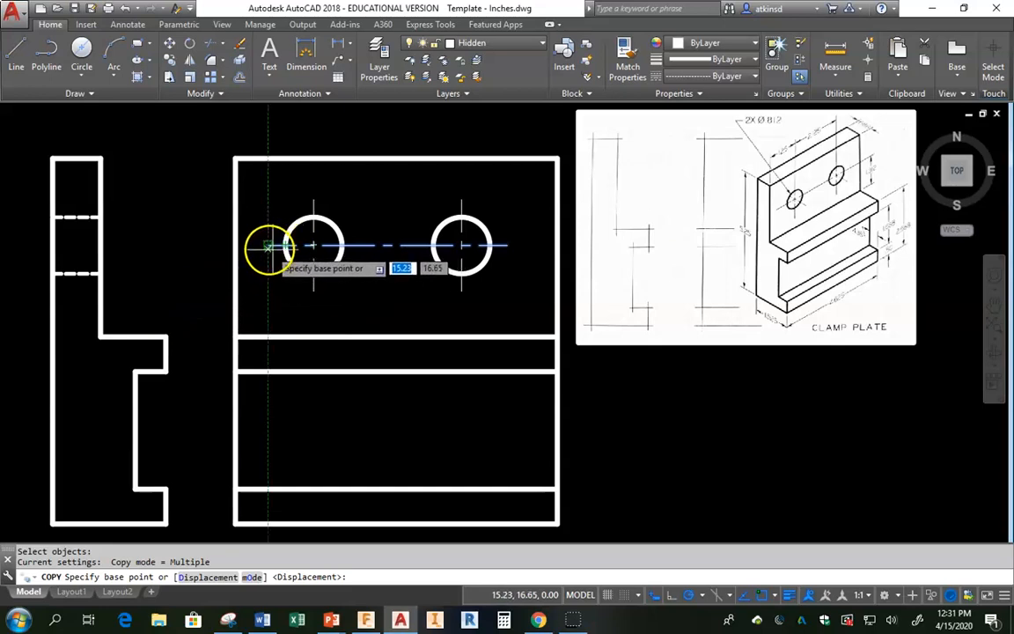
pyautogui.click(286, 245)
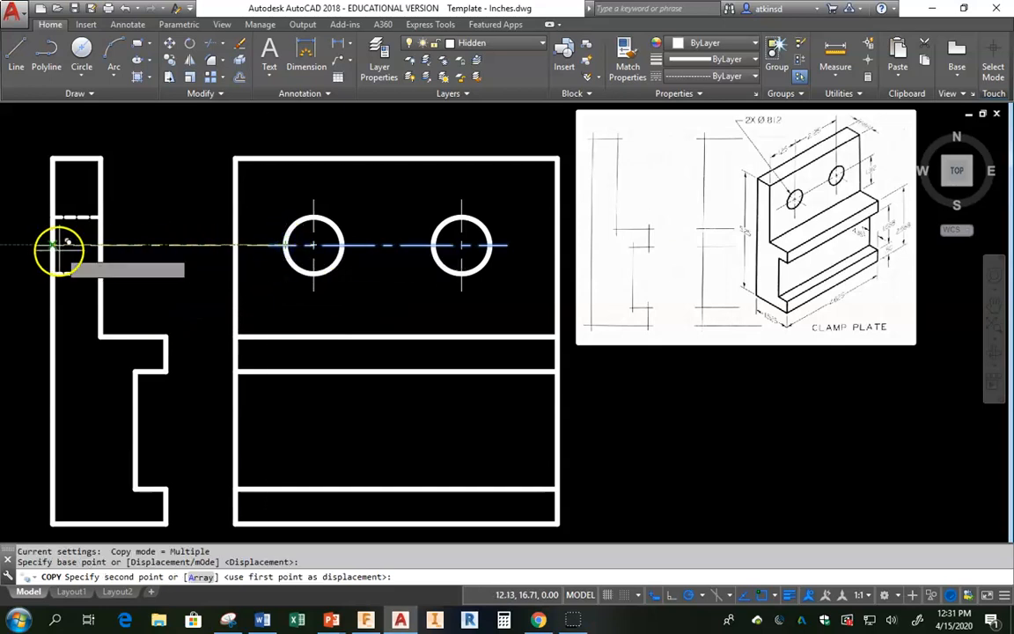
pyautogui.click(54, 244)
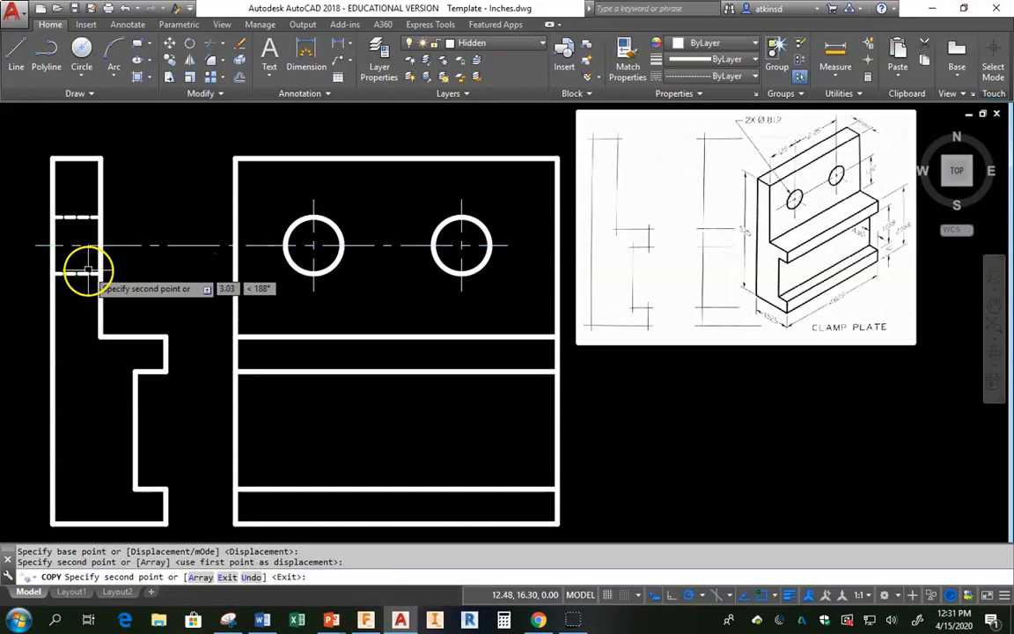
pyautogui.press('Escape')
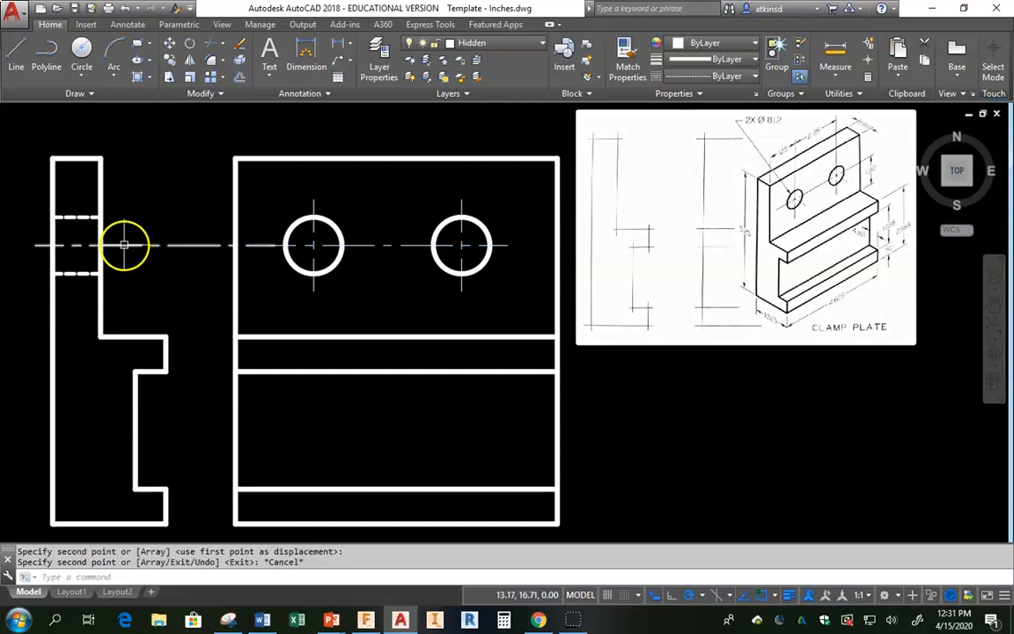
# Shorten the side view's centerline so its right end extends .25 beyond the upper plate's right edge.
pyautogui.click(138, 245)
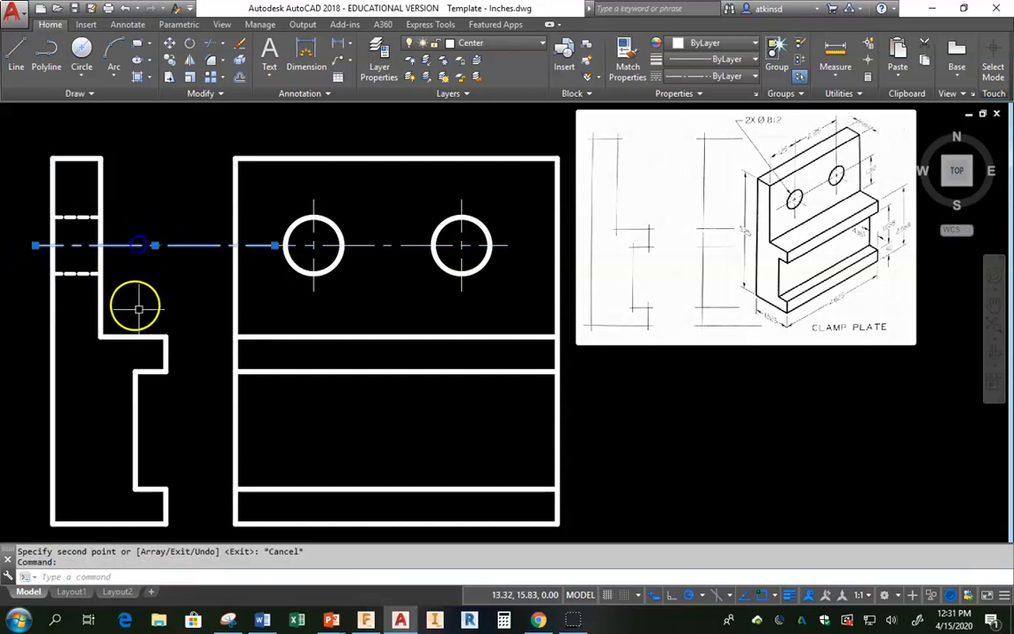
pyautogui.click(275, 244)
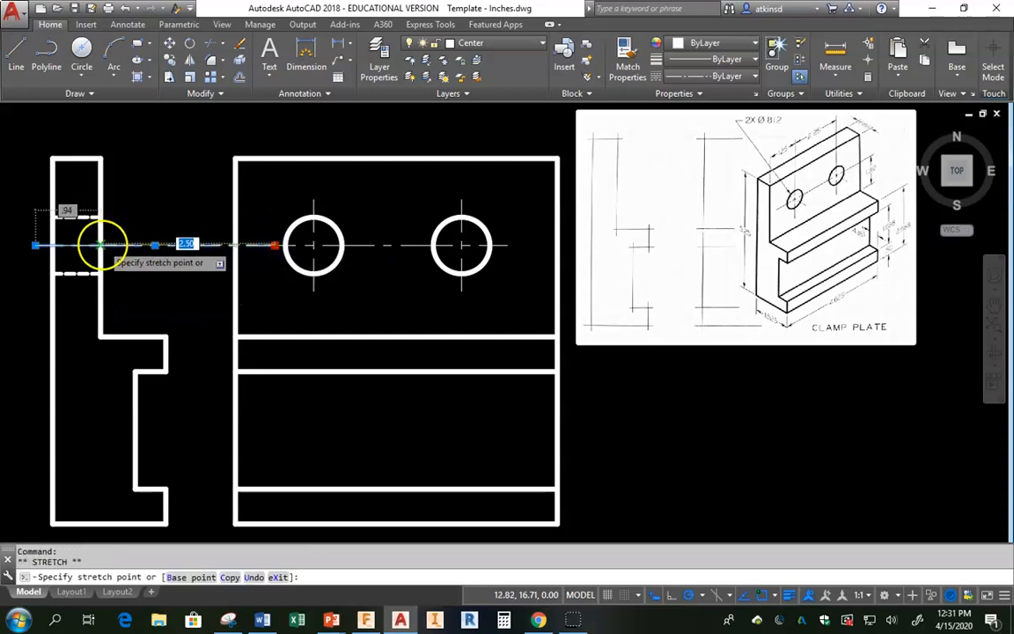
pyautogui.click(101, 245)
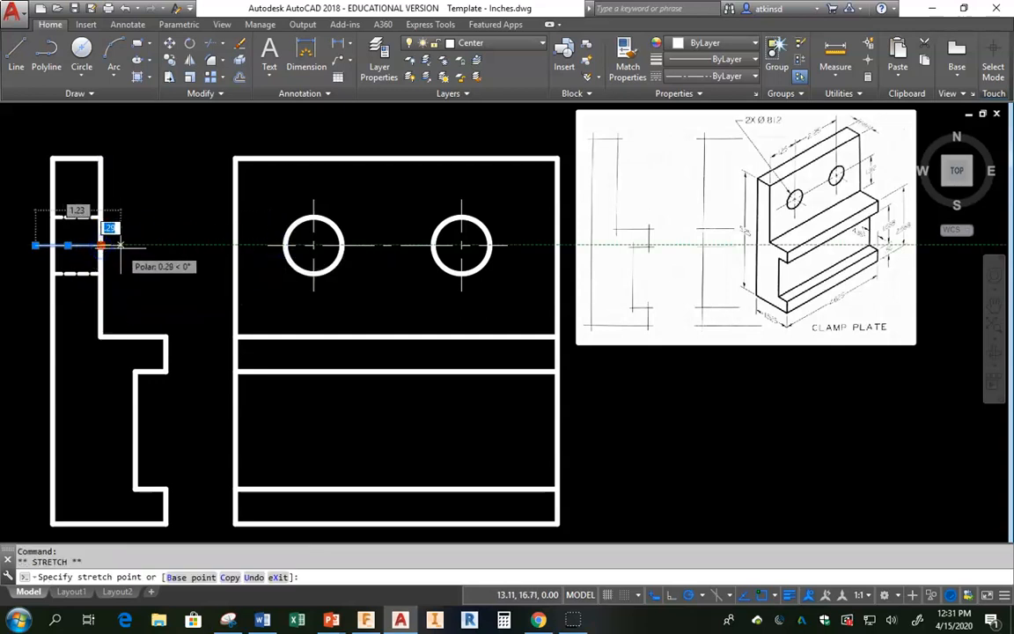
pyautogui.write('.25')
pyautogui.press('Return')
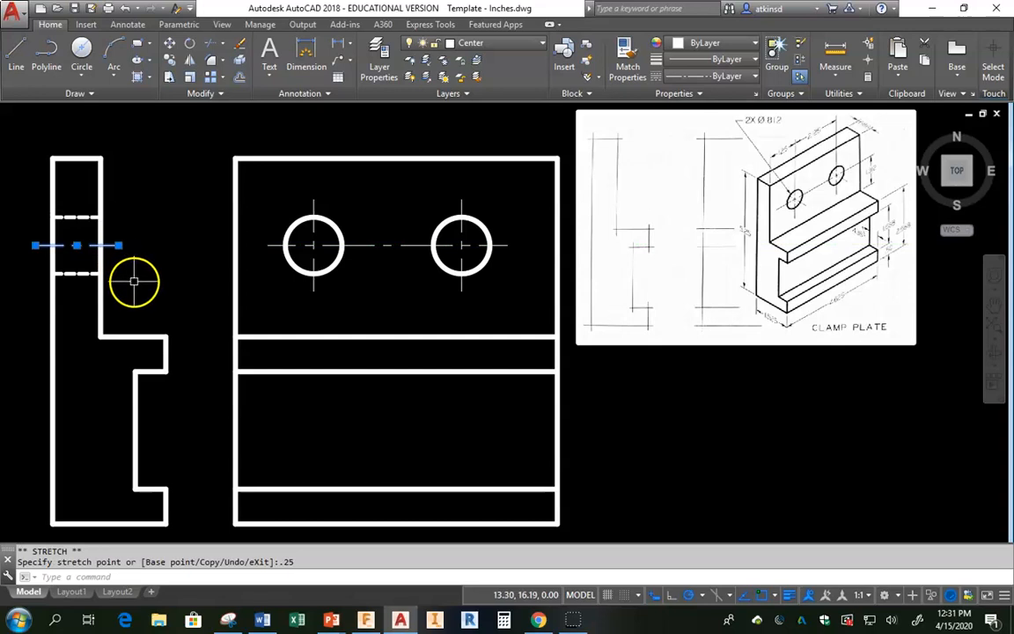
pyautogui.press('Escape')
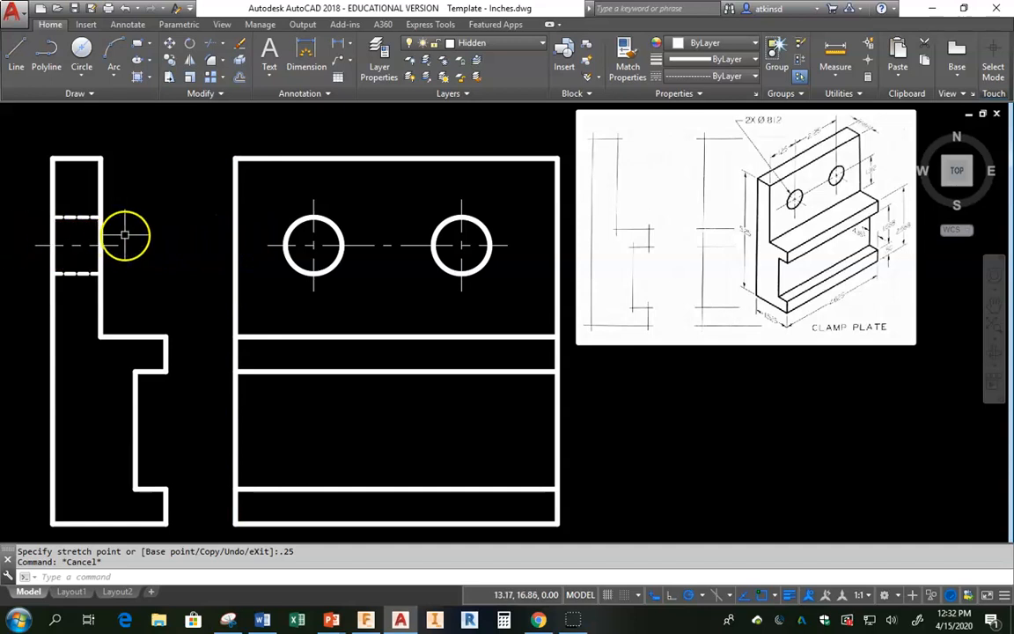
pyautogui.moveTo(111, 246)
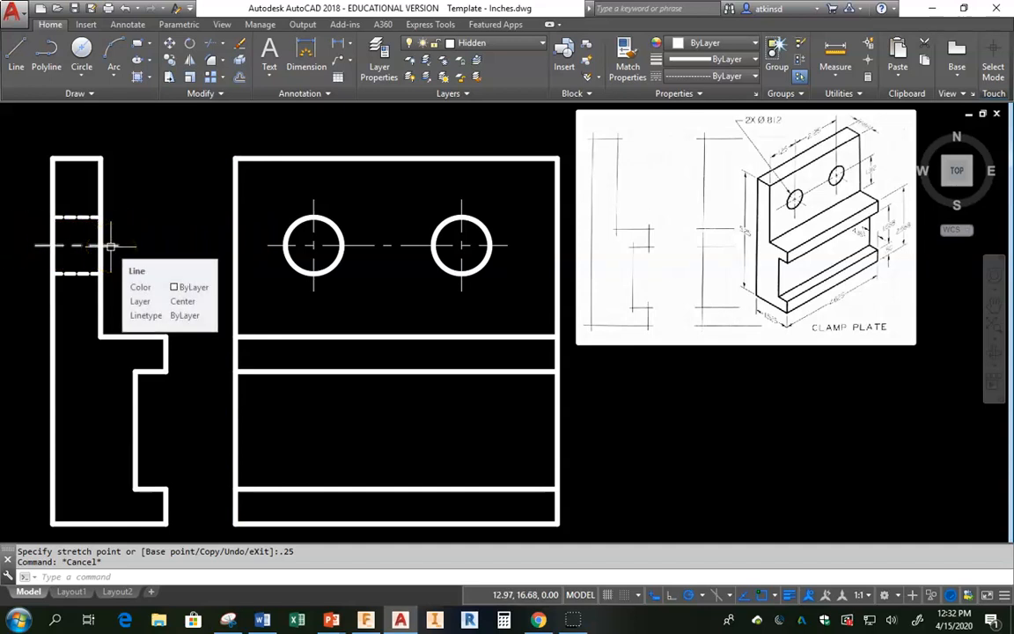